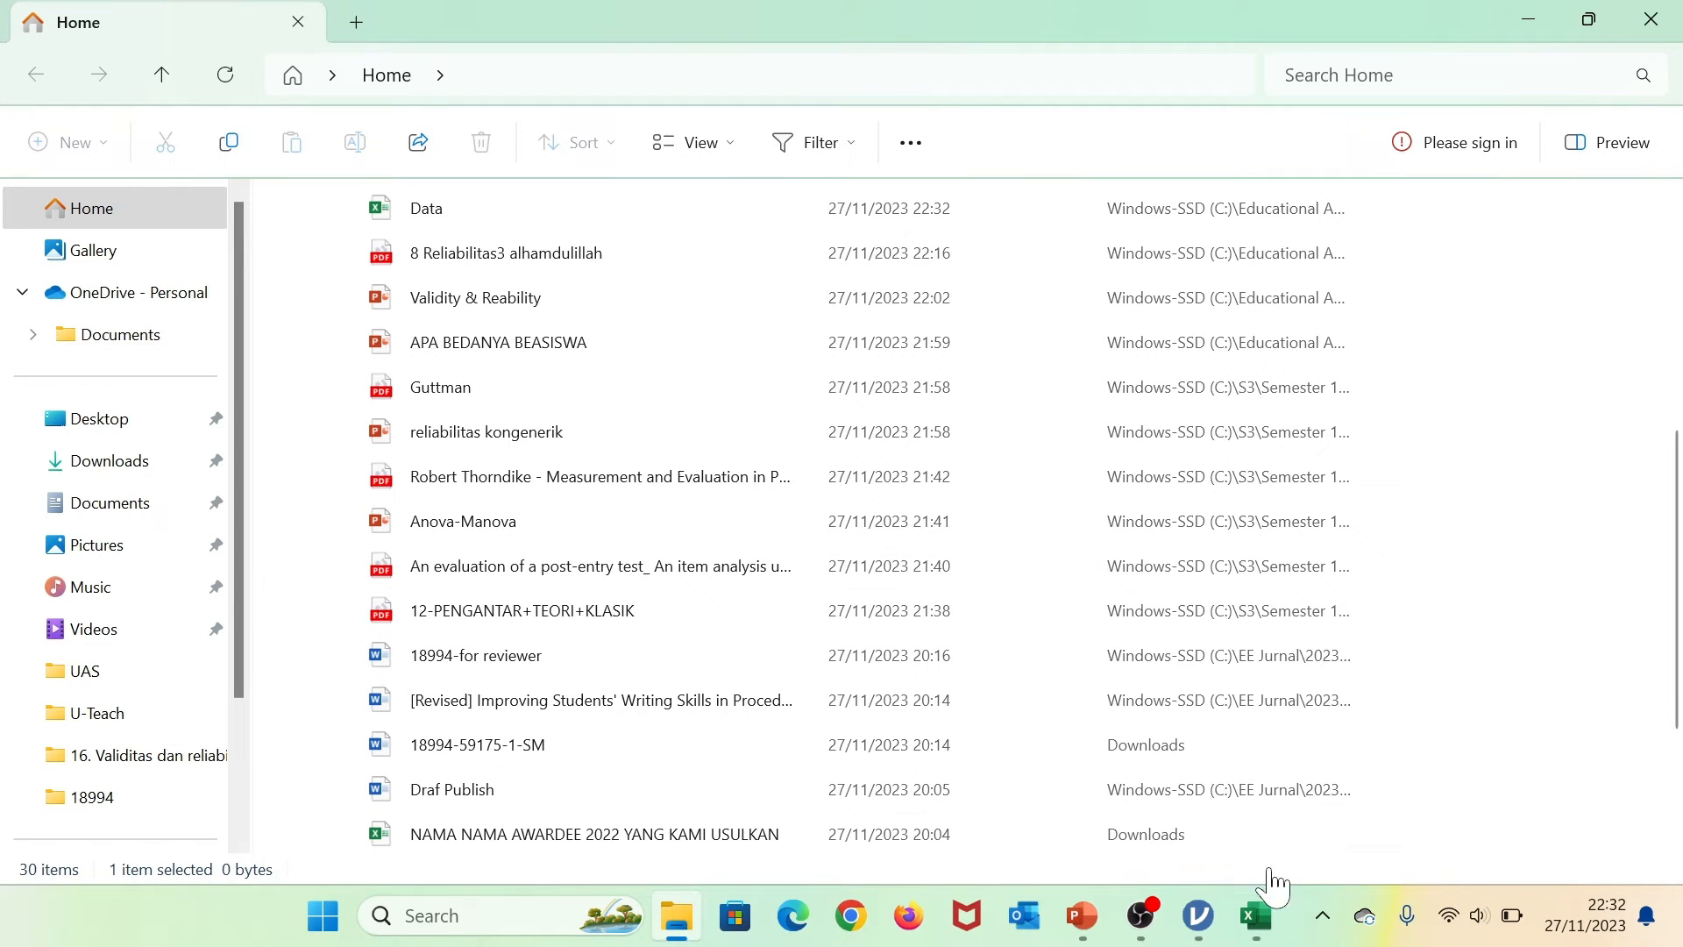
Bring up the Data workbook in Excel, maximize its window and look through the respondents' item scores.
{"action": "left_click", "coordinate": [1259, 920]}
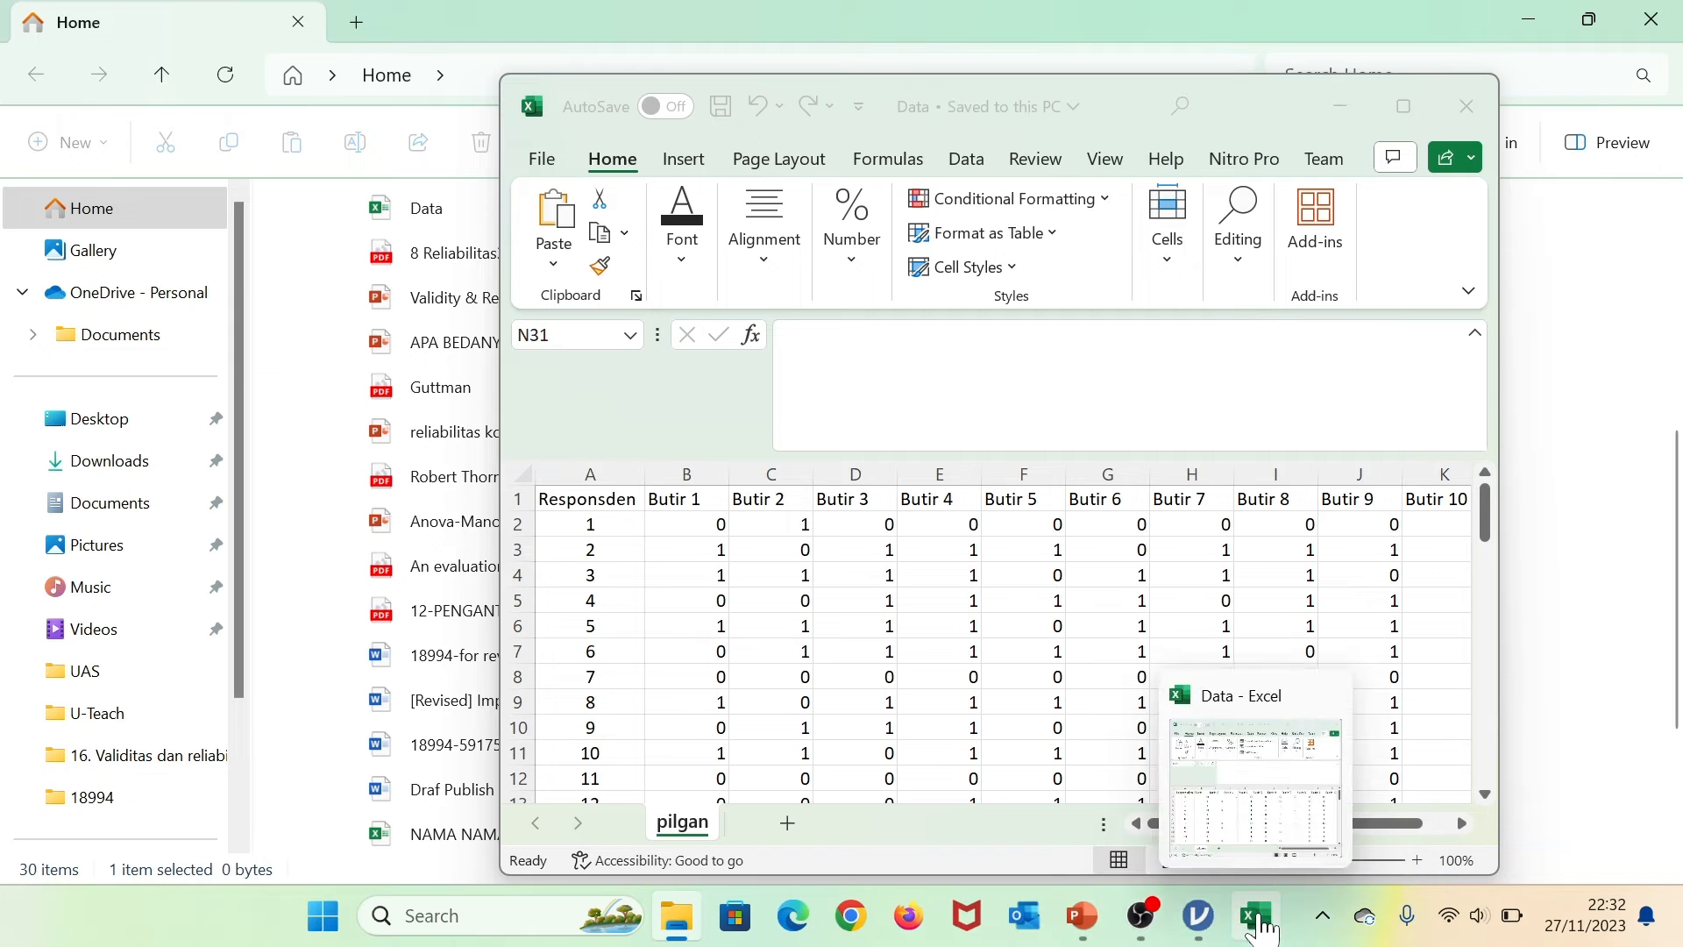
{"action": "left_click", "coordinate": [1401, 112]}
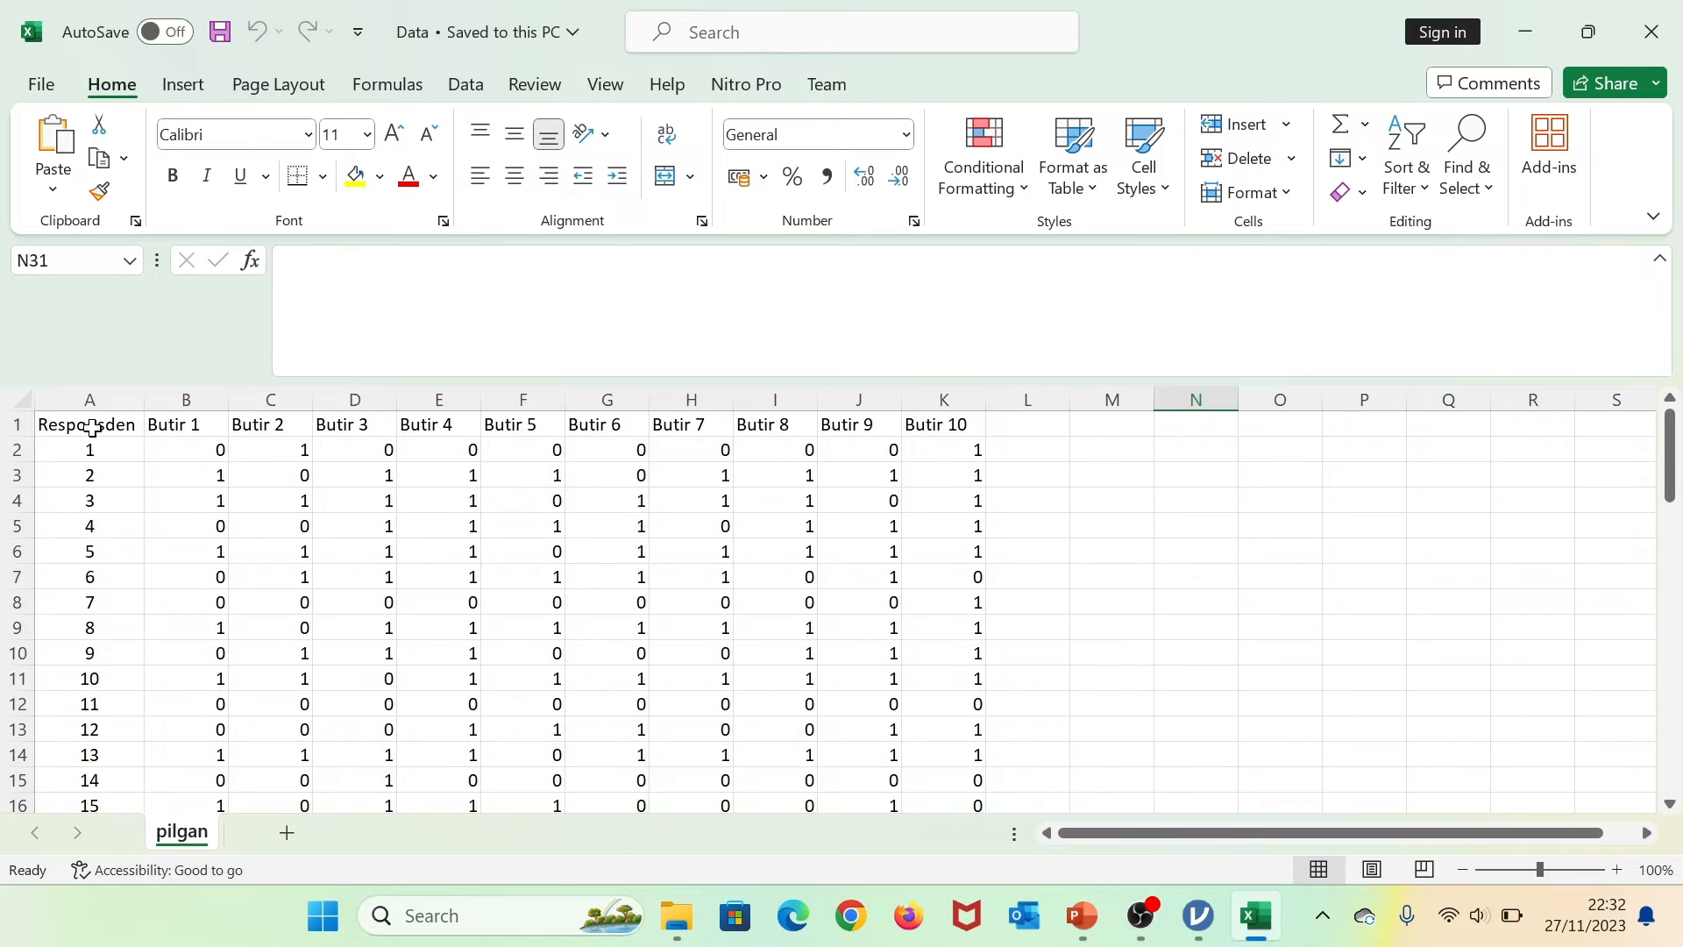
{"action": "scroll", "coordinate": [103, 459], "scroll_direction": "down", "scroll_amount": 8}
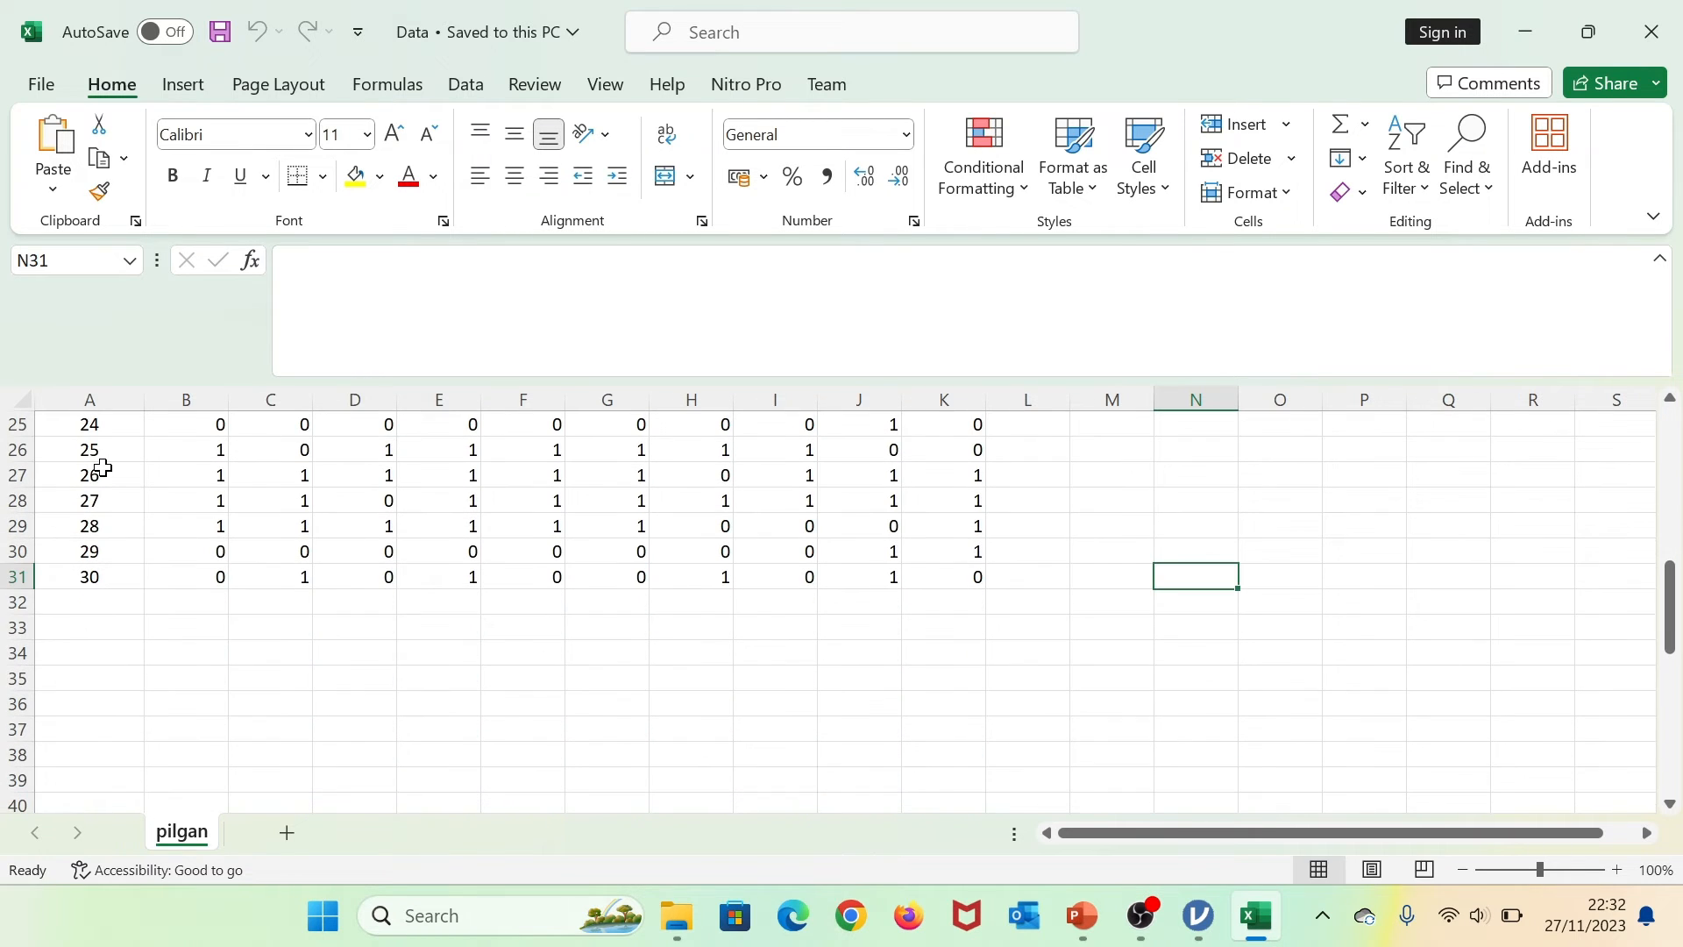
{"action": "scroll", "coordinate": [118, 606], "scroll_direction": "up", "scroll_amount": 8}
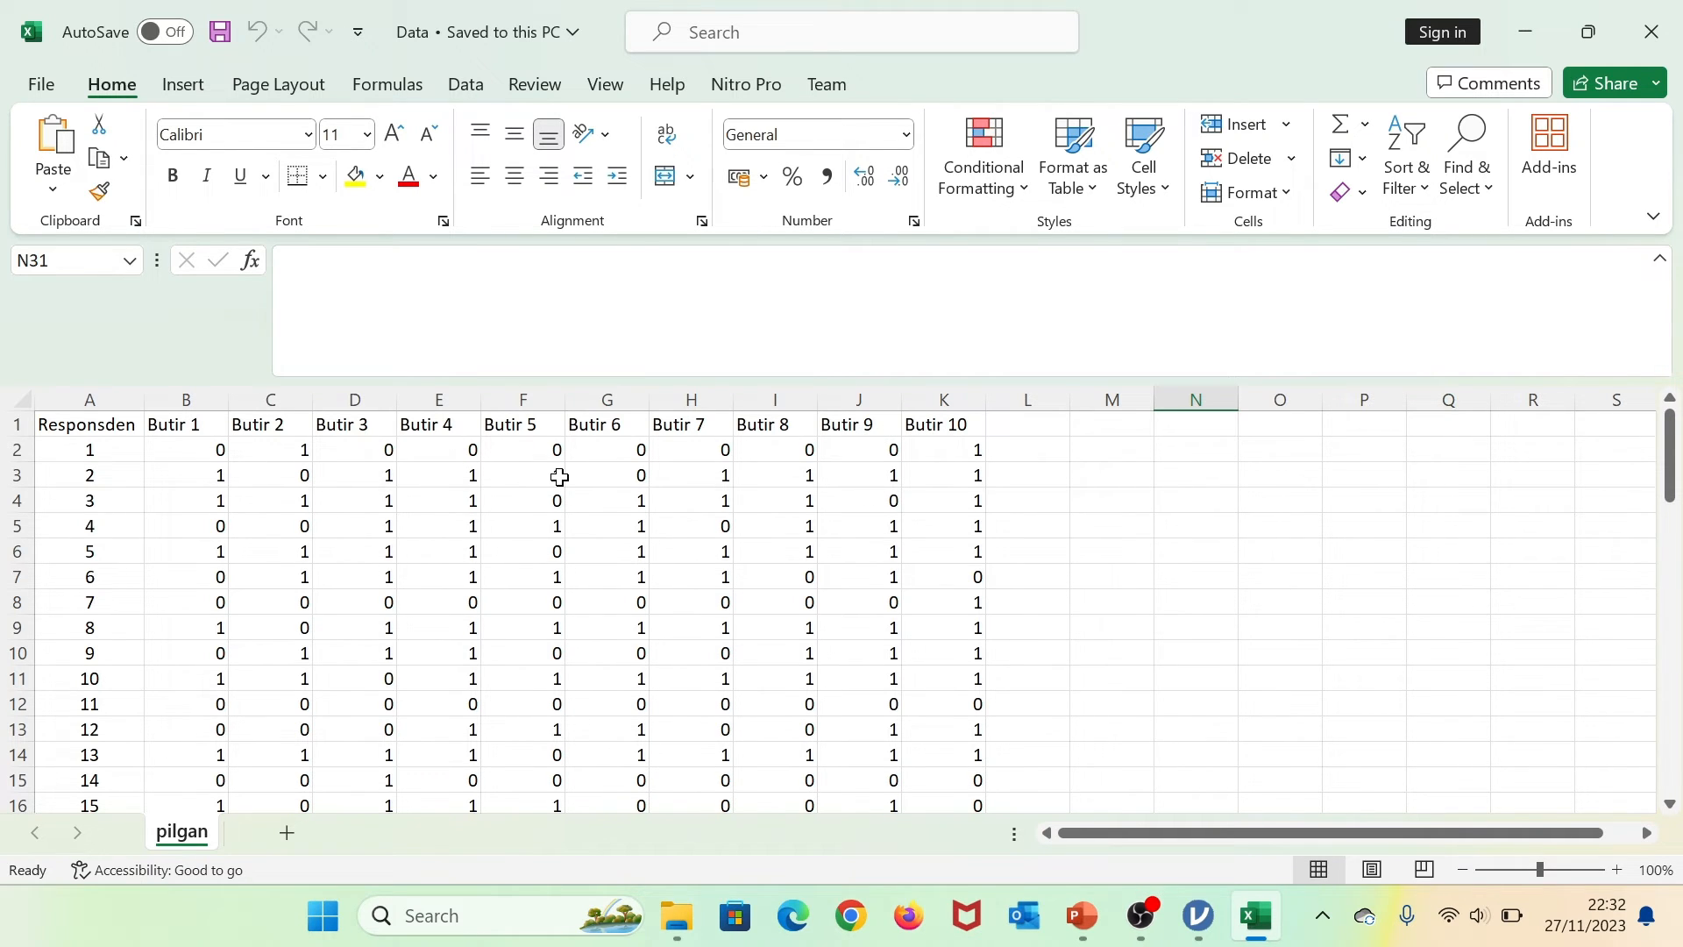
{"action": "scroll", "coordinate": [560, 477], "scroll_direction": "down", "scroll_amount": 3}
{"action": "scroll", "coordinate": [559, 477], "scroll_direction": "up", "scroll_amount": 3}
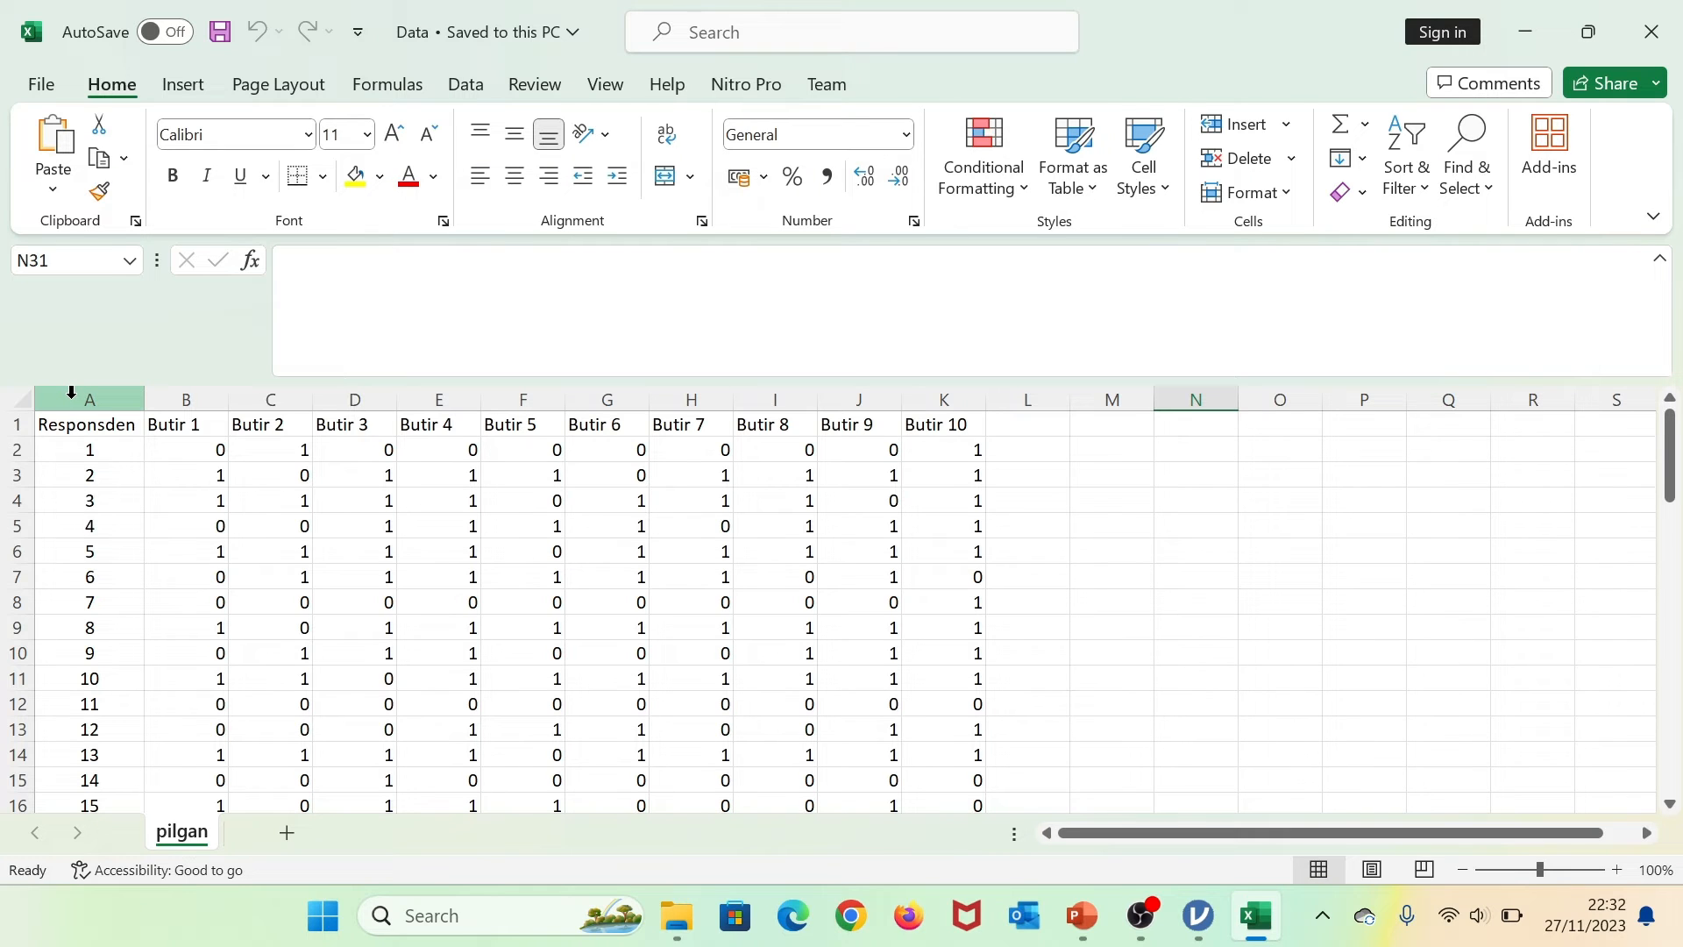
Delete the Responsden column from the pilgan sheet and save the workbook.
{"action": "left_click", "coordinate": [71, 391]}
{"action": "right_click", "coordinate": [61, 466]}
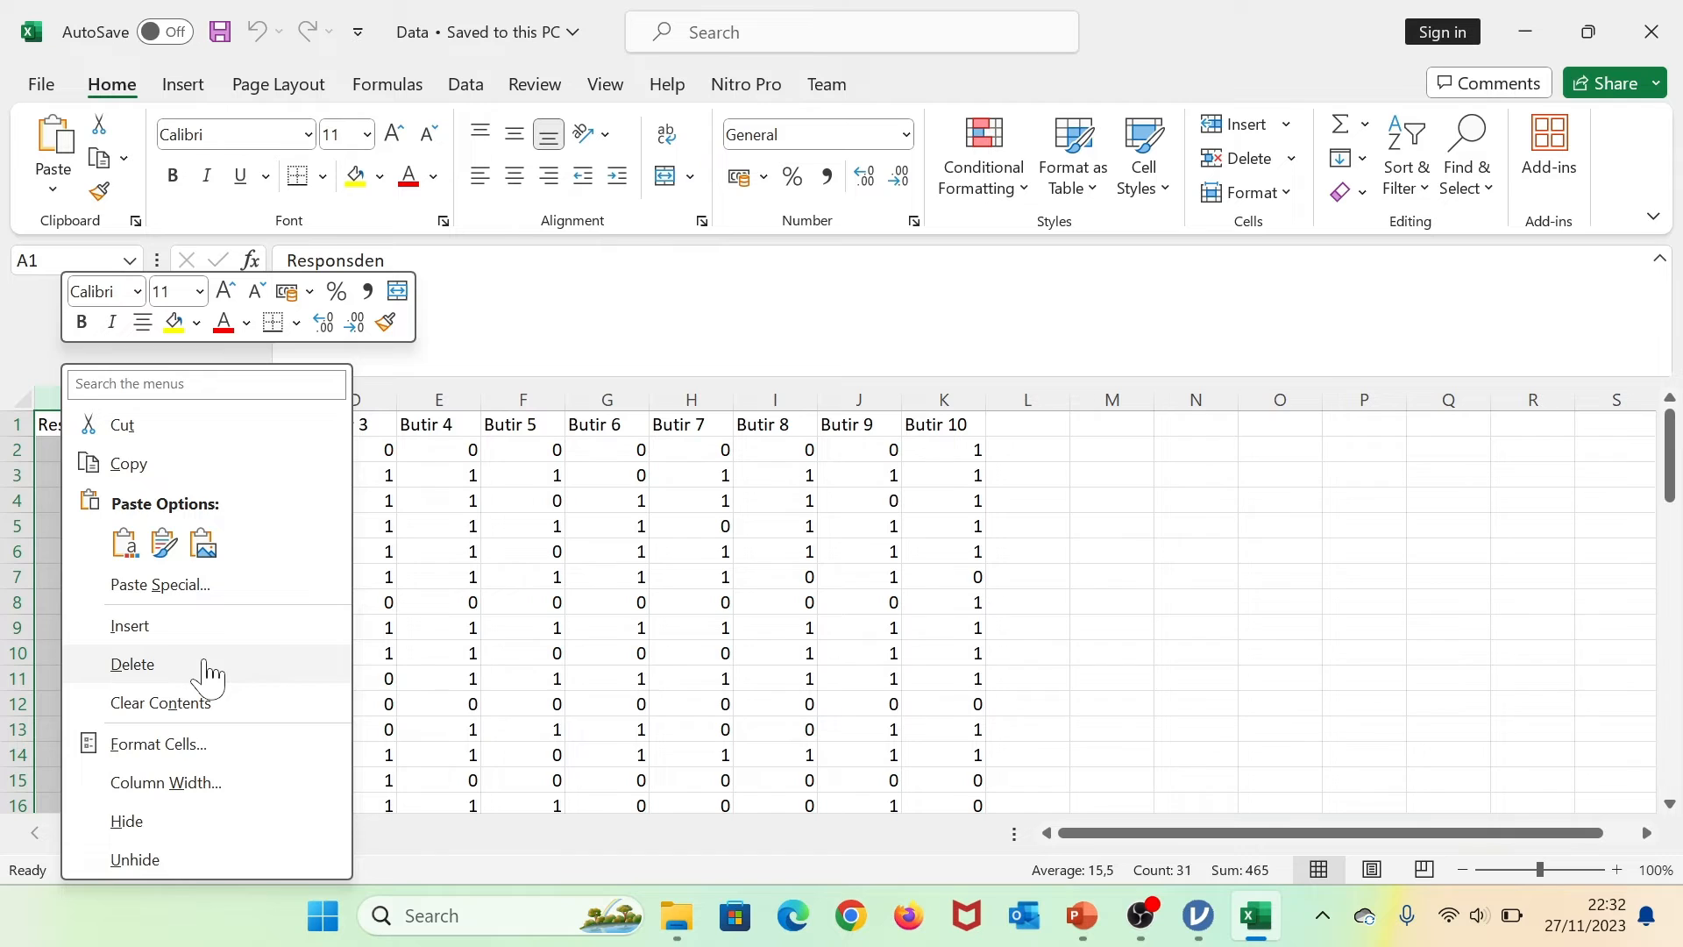
{"action": "left_click", "coordinate": [133, 663]}
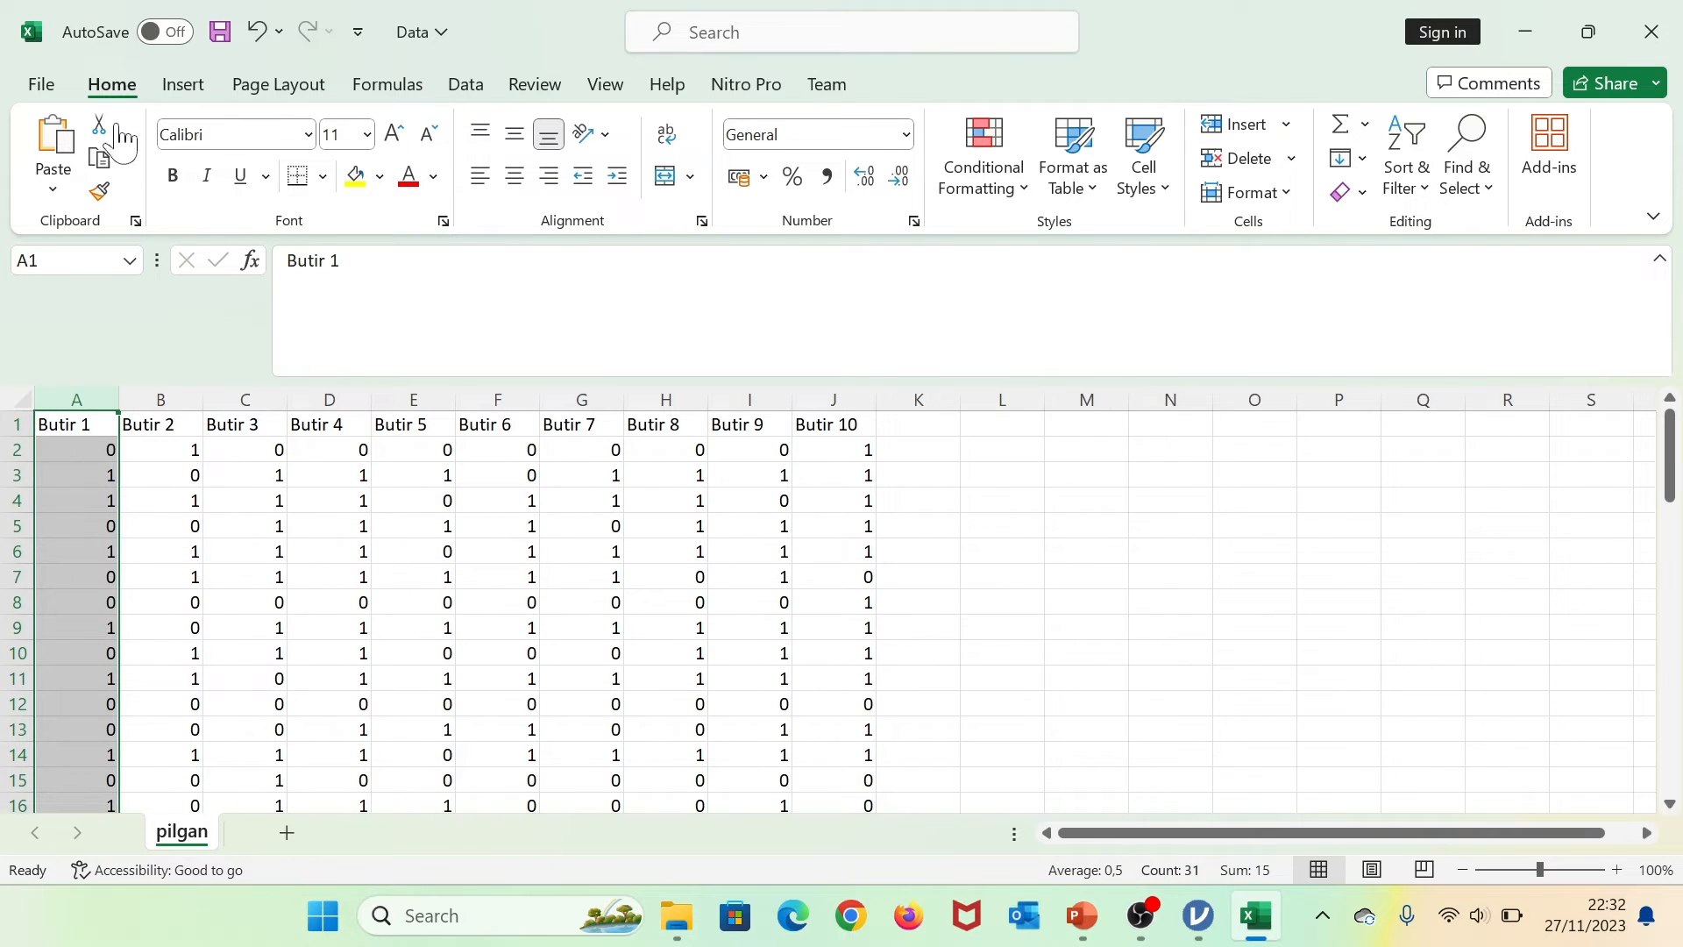
{"action": "left_click", "coordinate": [48, 91]}
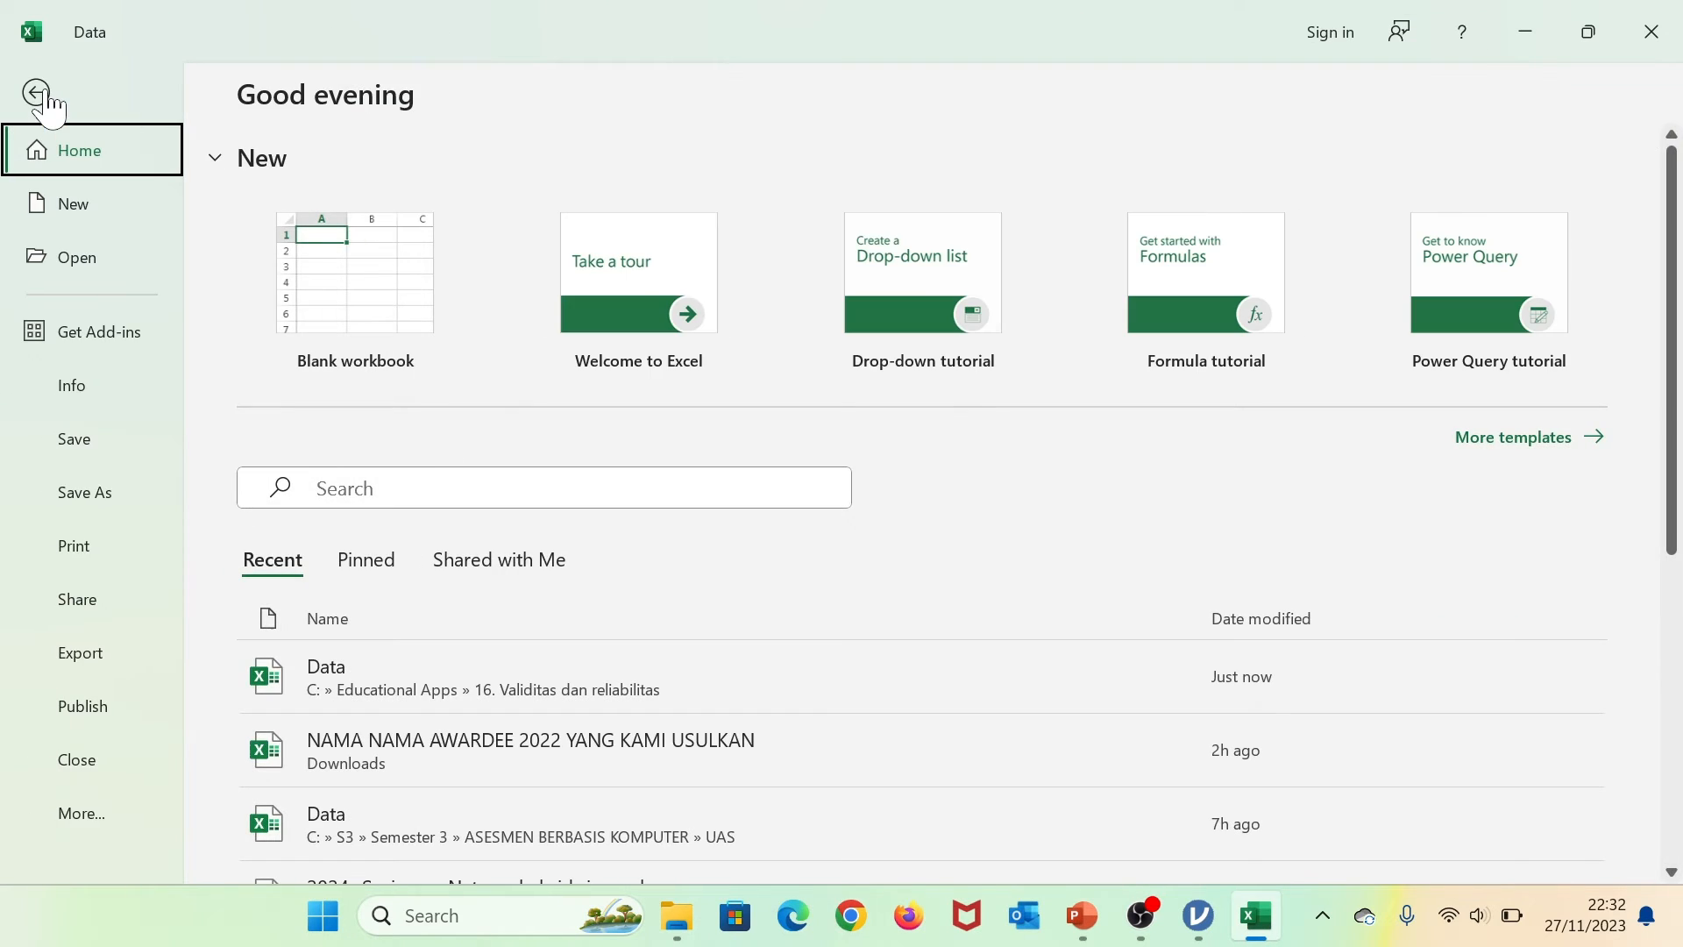
{"action": "left_click", "coordinate": [79, 456]}
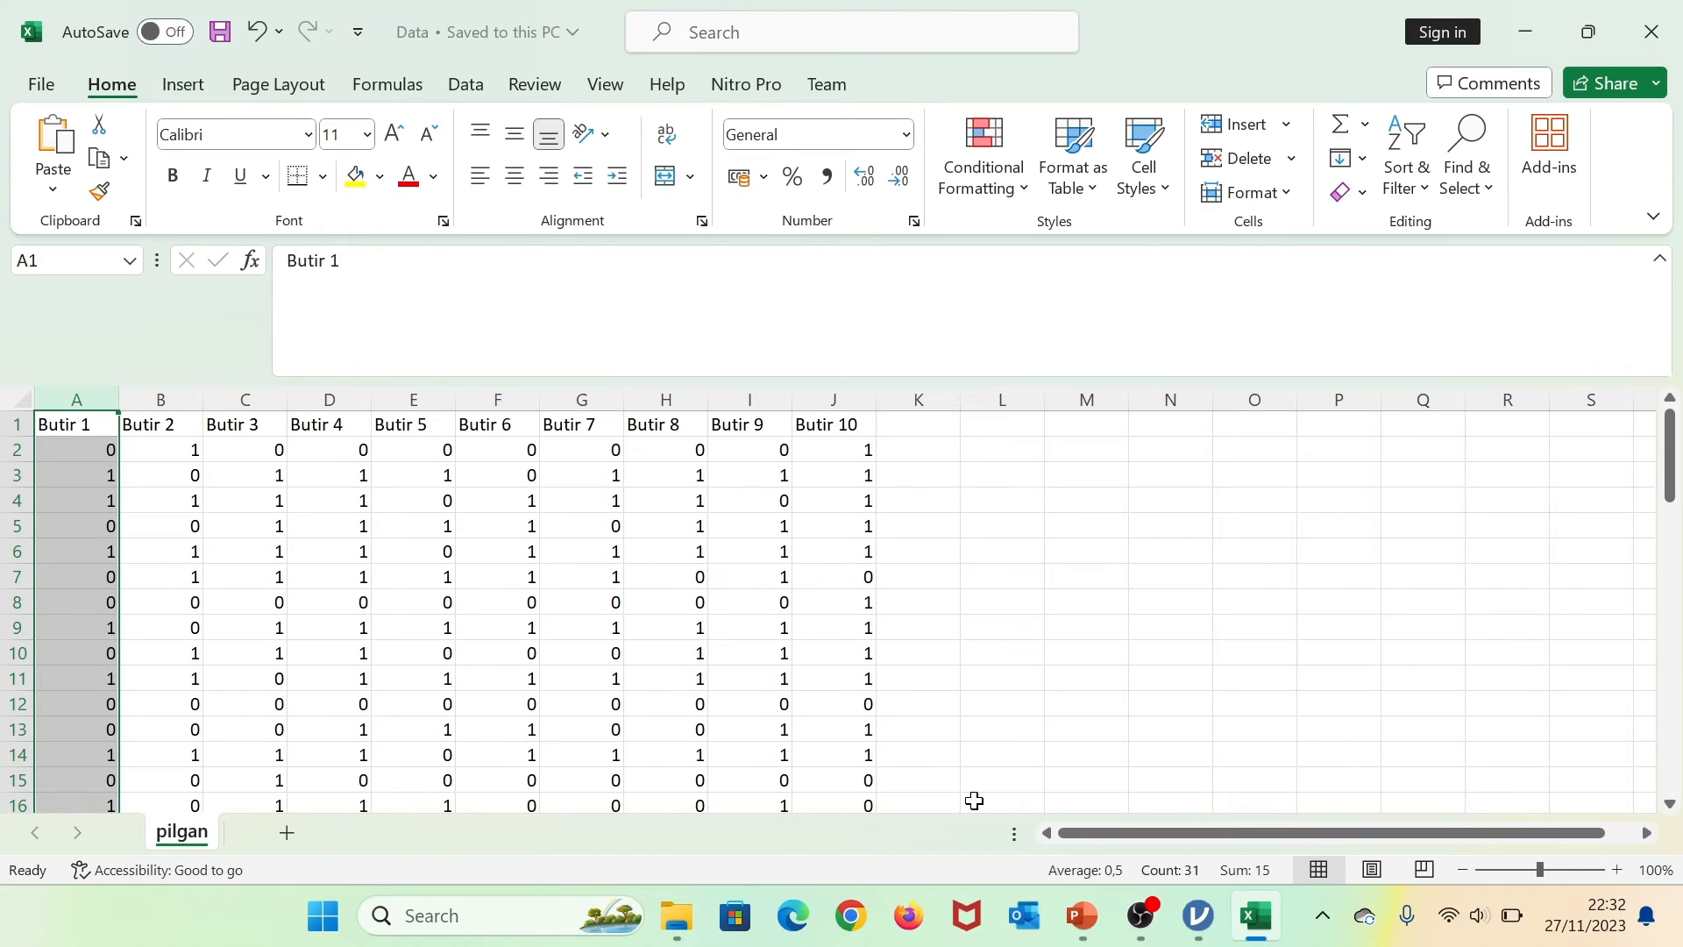
Switch to jamovi and open the Data workbook from the "16. Validitas dan reliabilitas" folder.
{"action": "left_click", "coordinate": [1198, 917]}
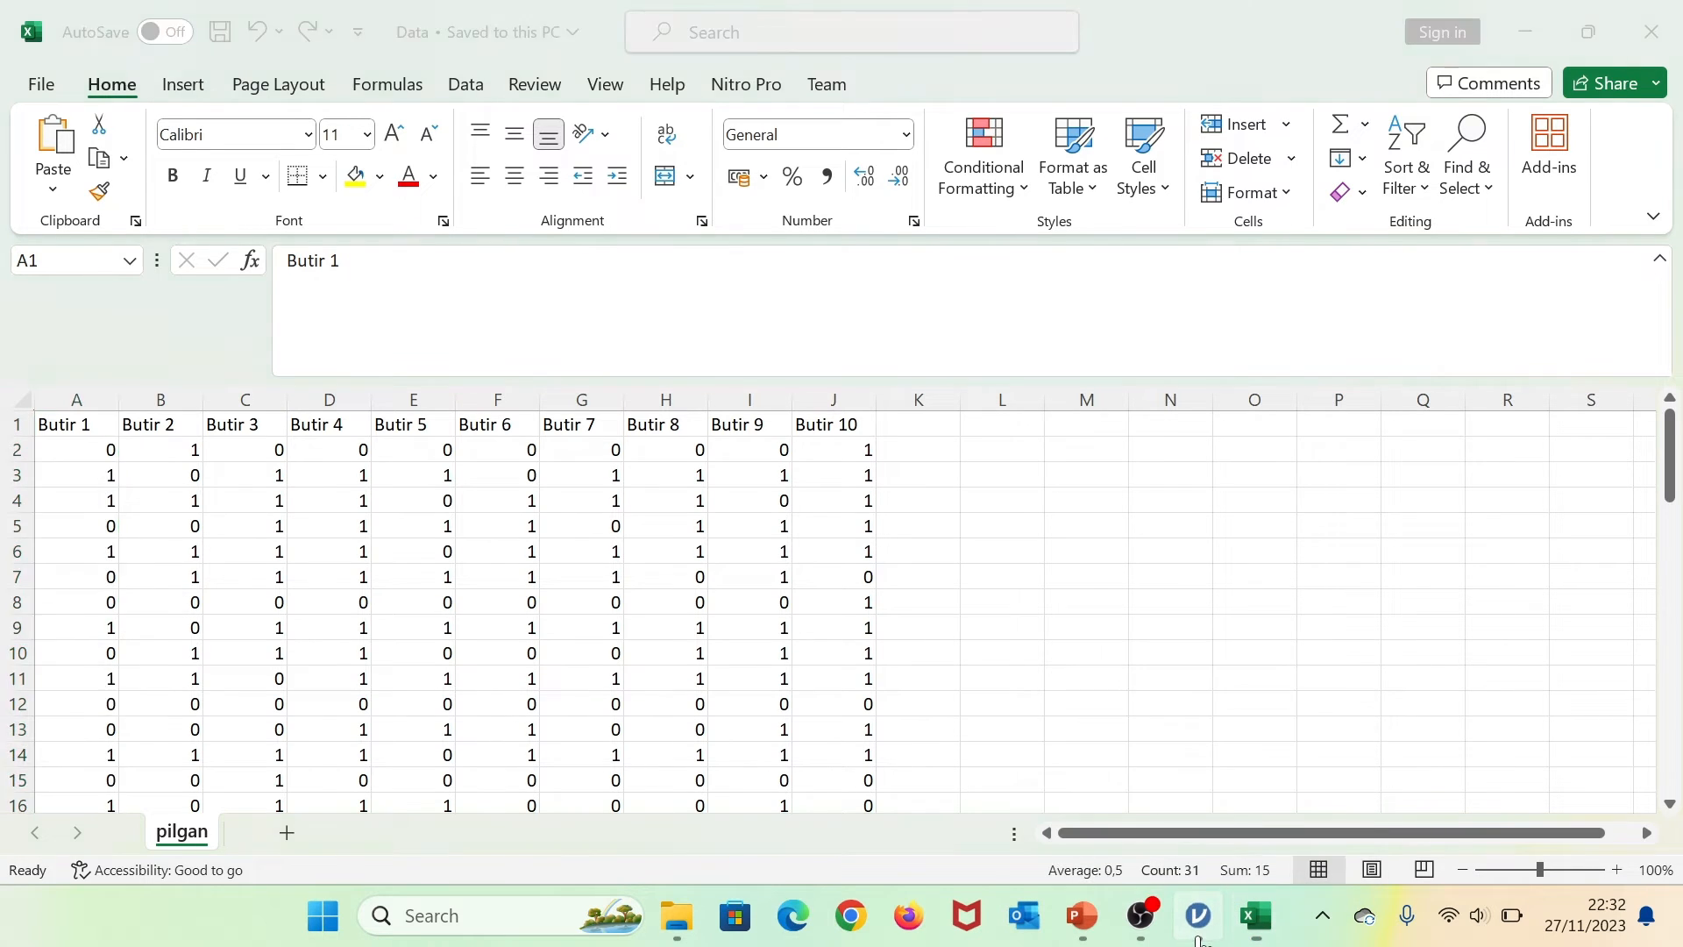
{"action": "left_click", "coordinate": [39, 70]}
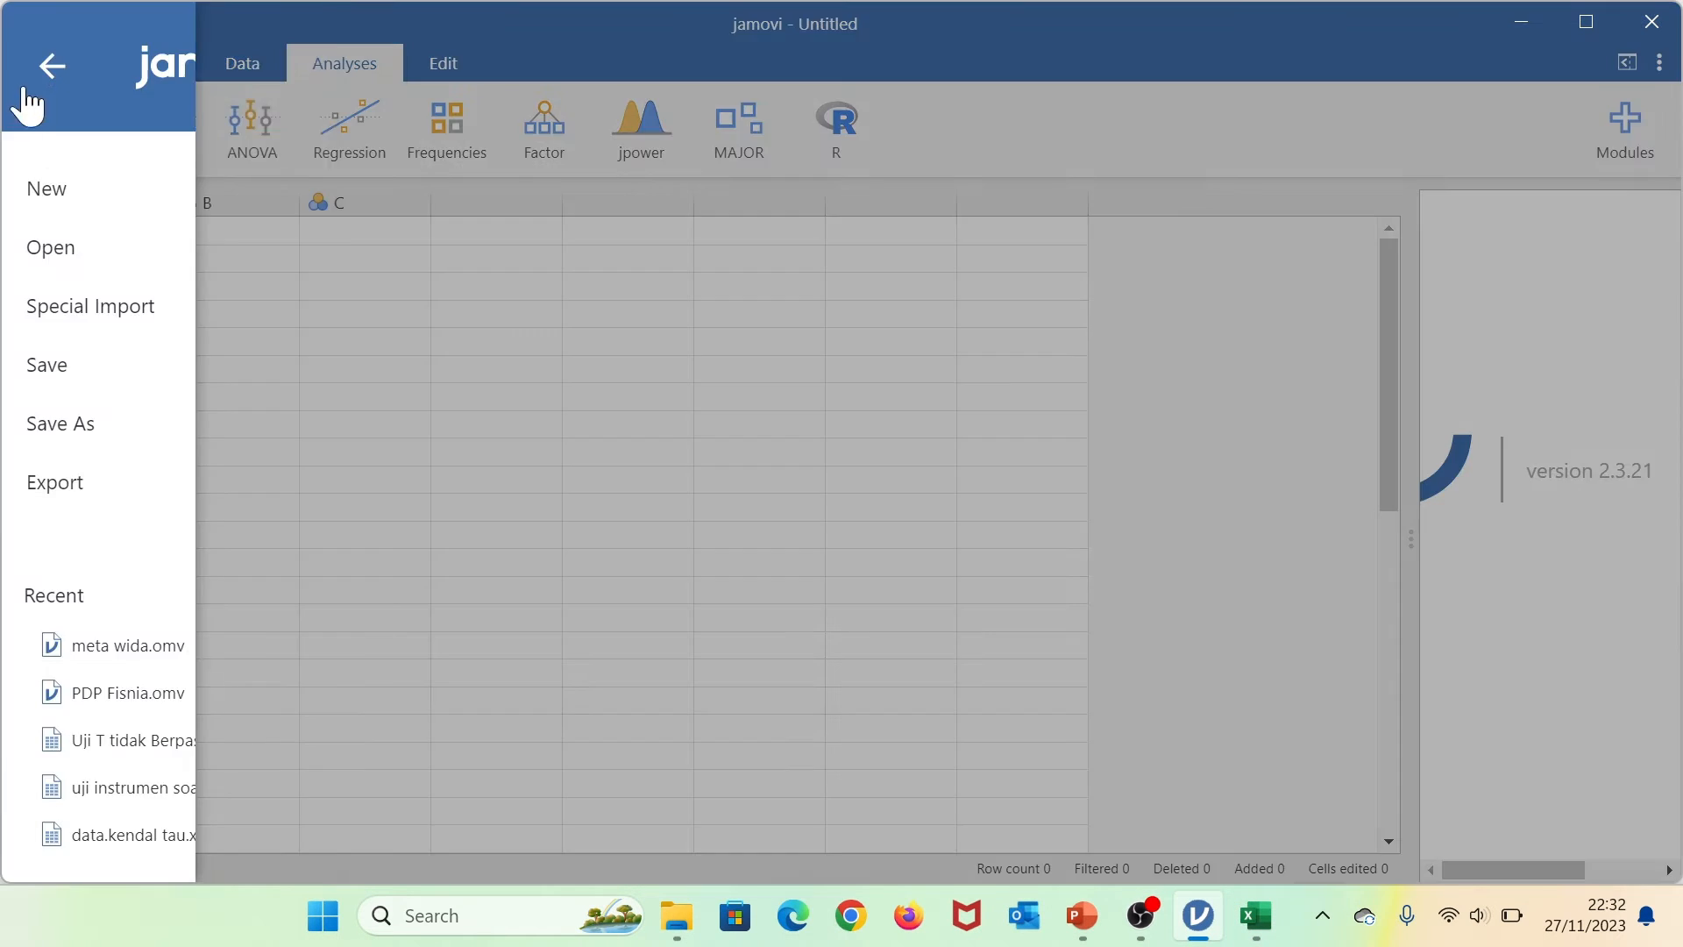
{"action": "left_click", "coordinate": [62, 264]}
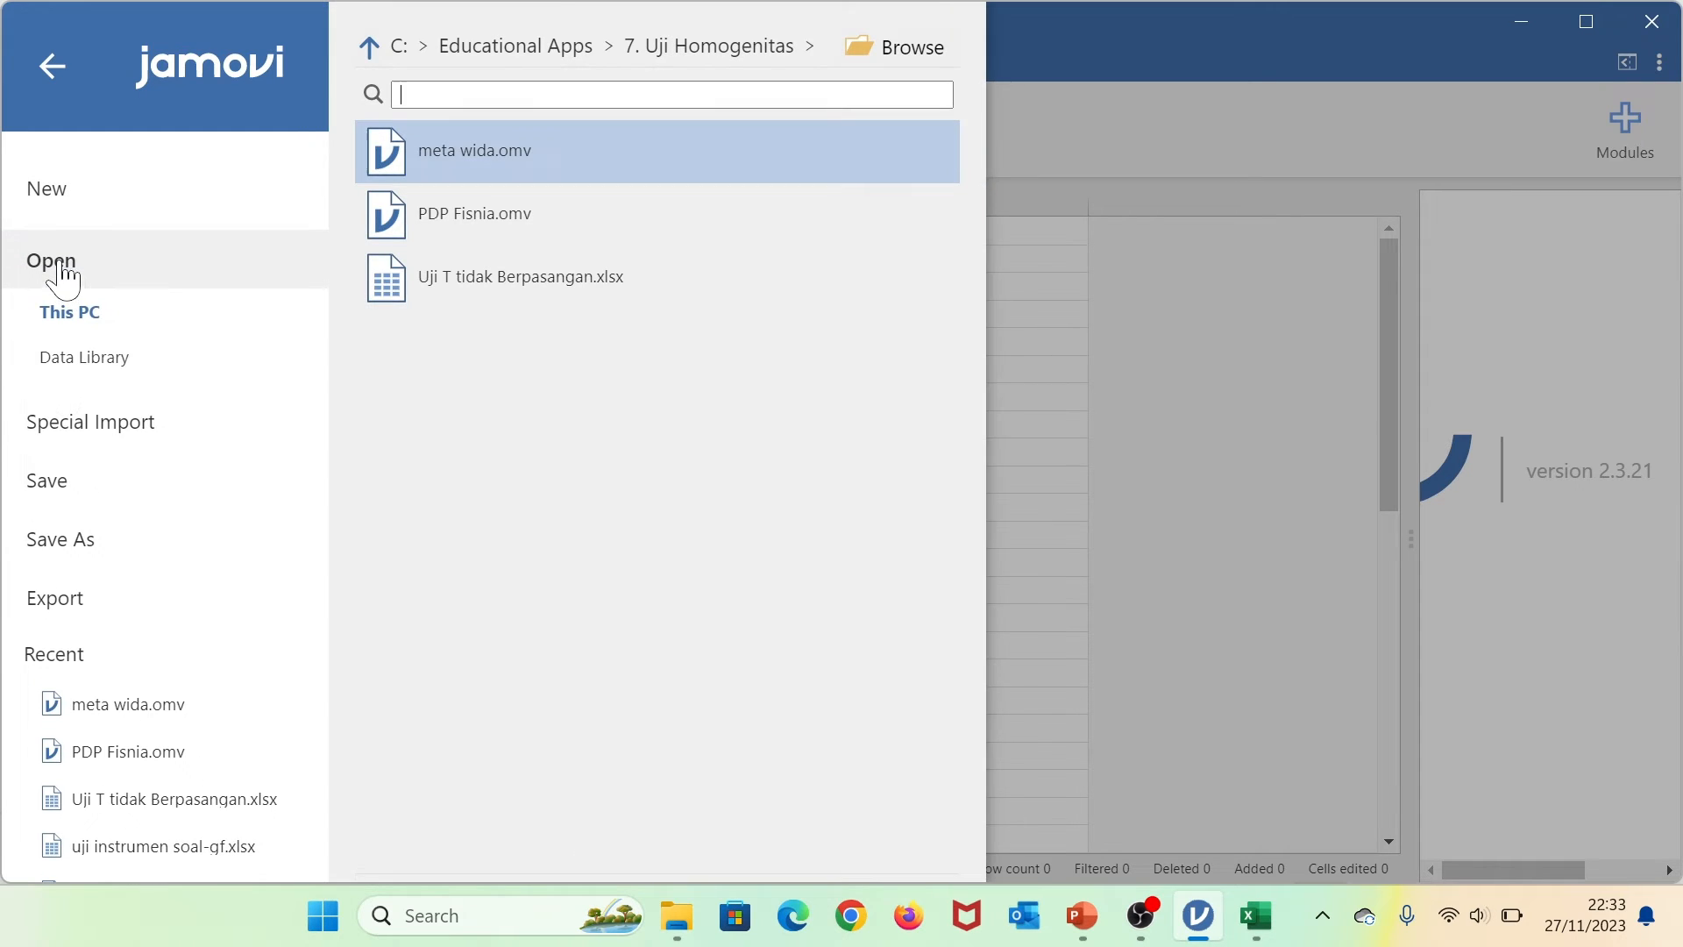
{"action": "left_click", "coordinate": [119, 369]}
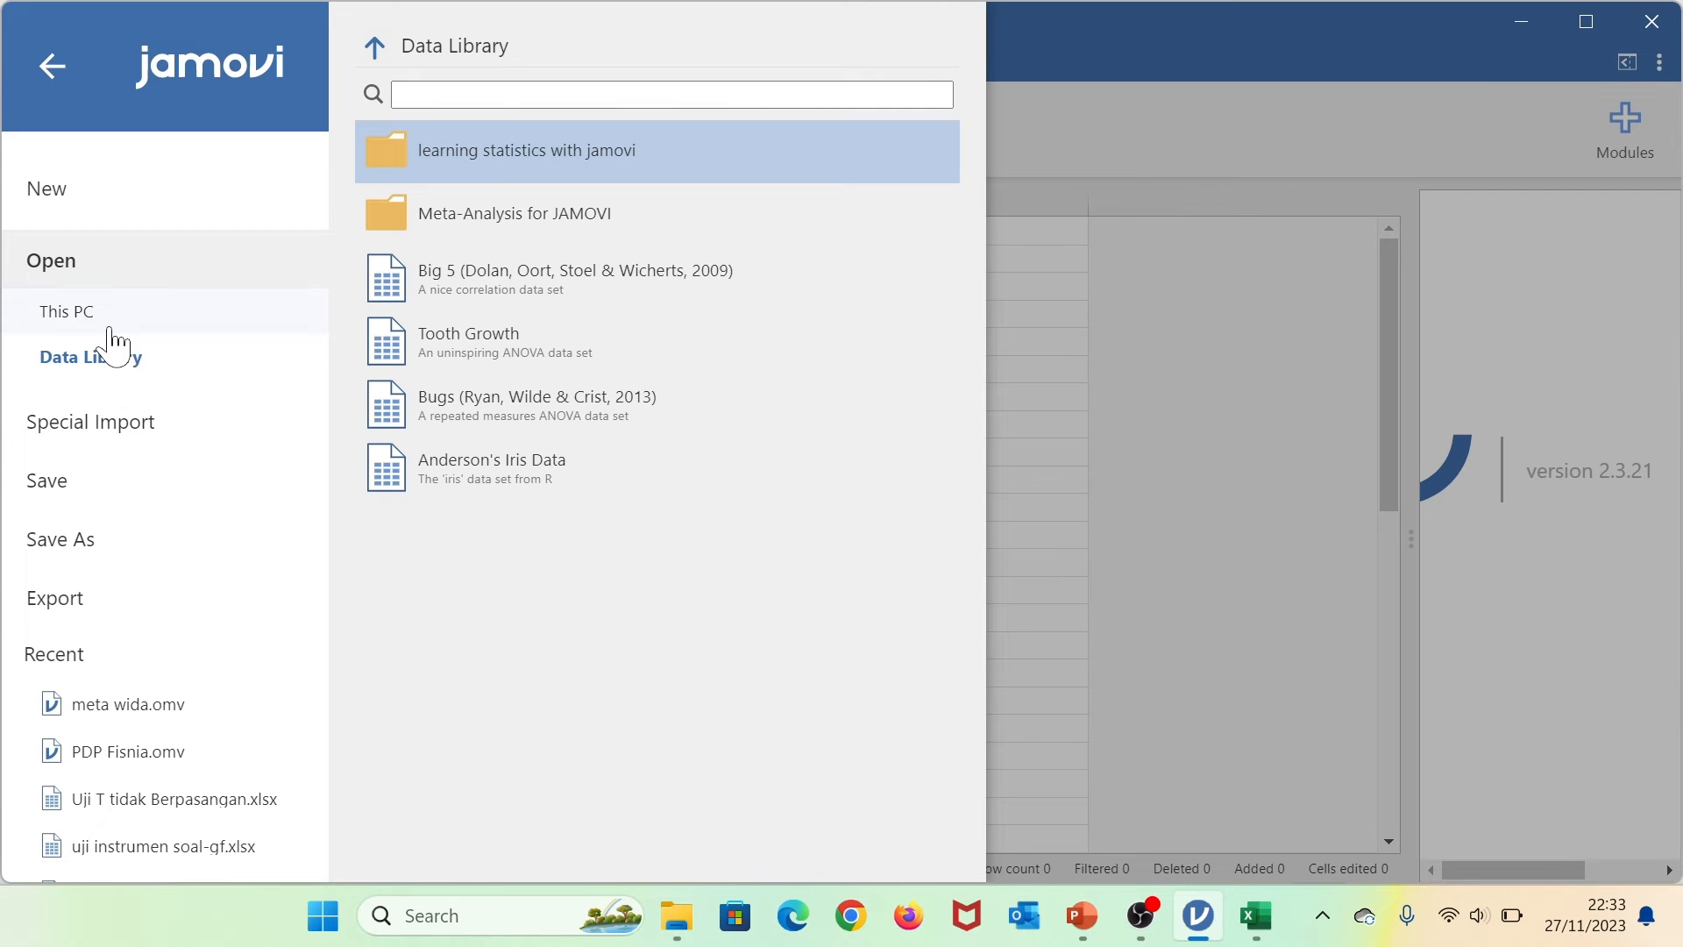
{"action": "left_click", "coordinate": [112, 326]}
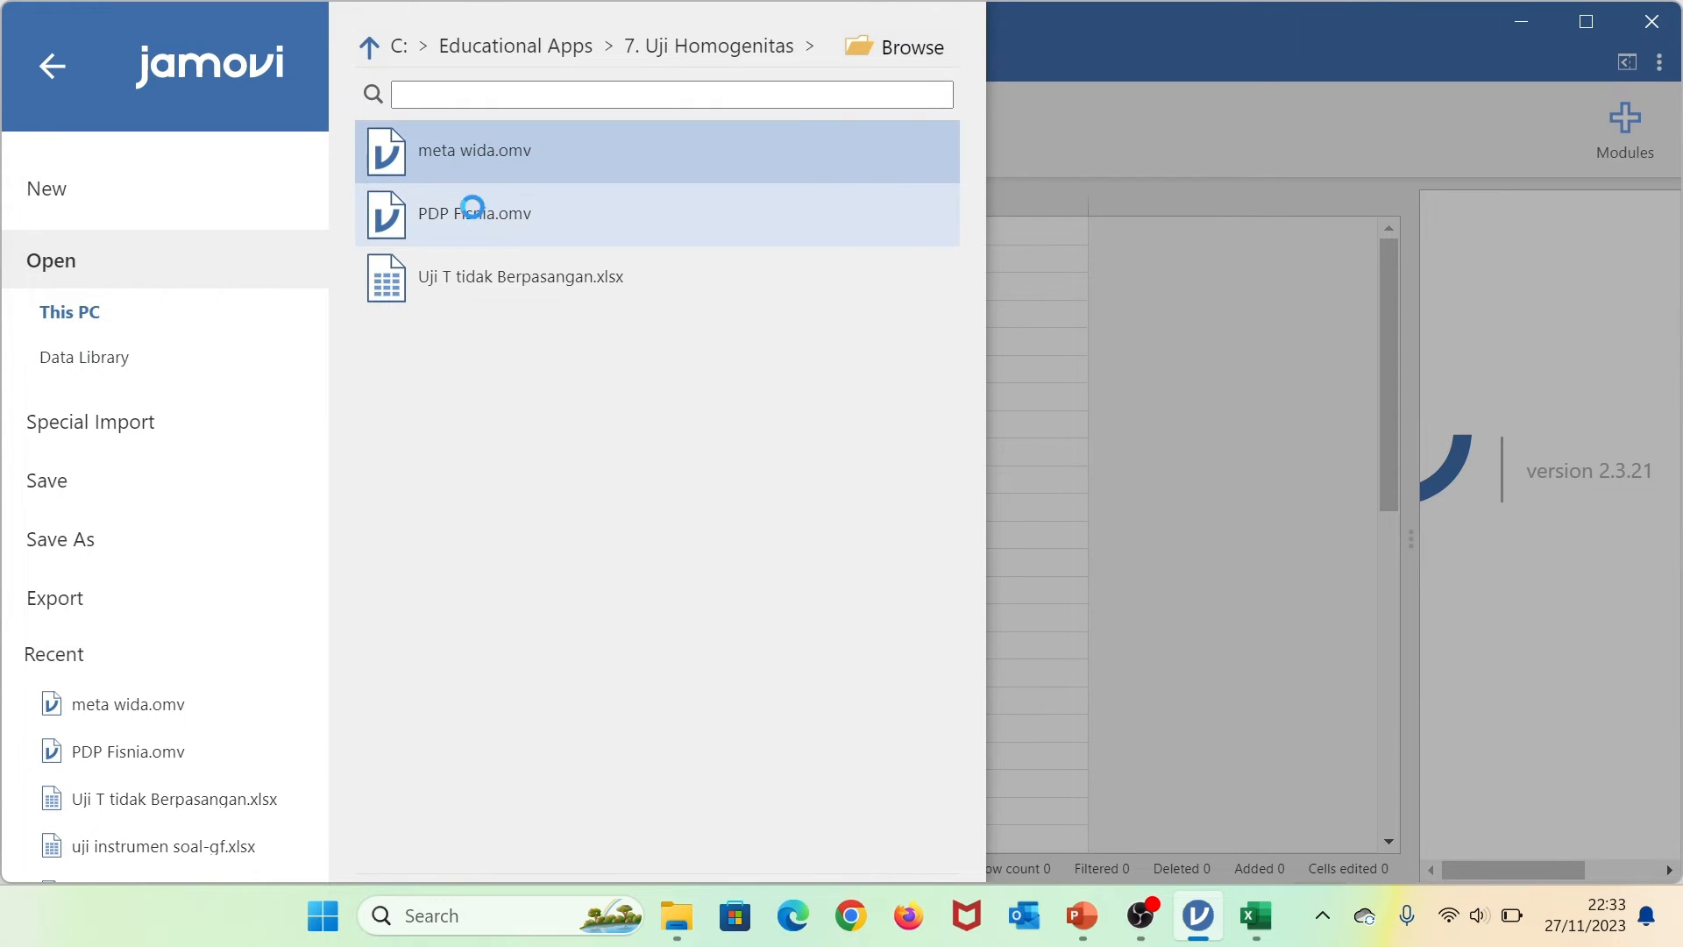
{"action": "left_click", "coordinate": [263, 76]}
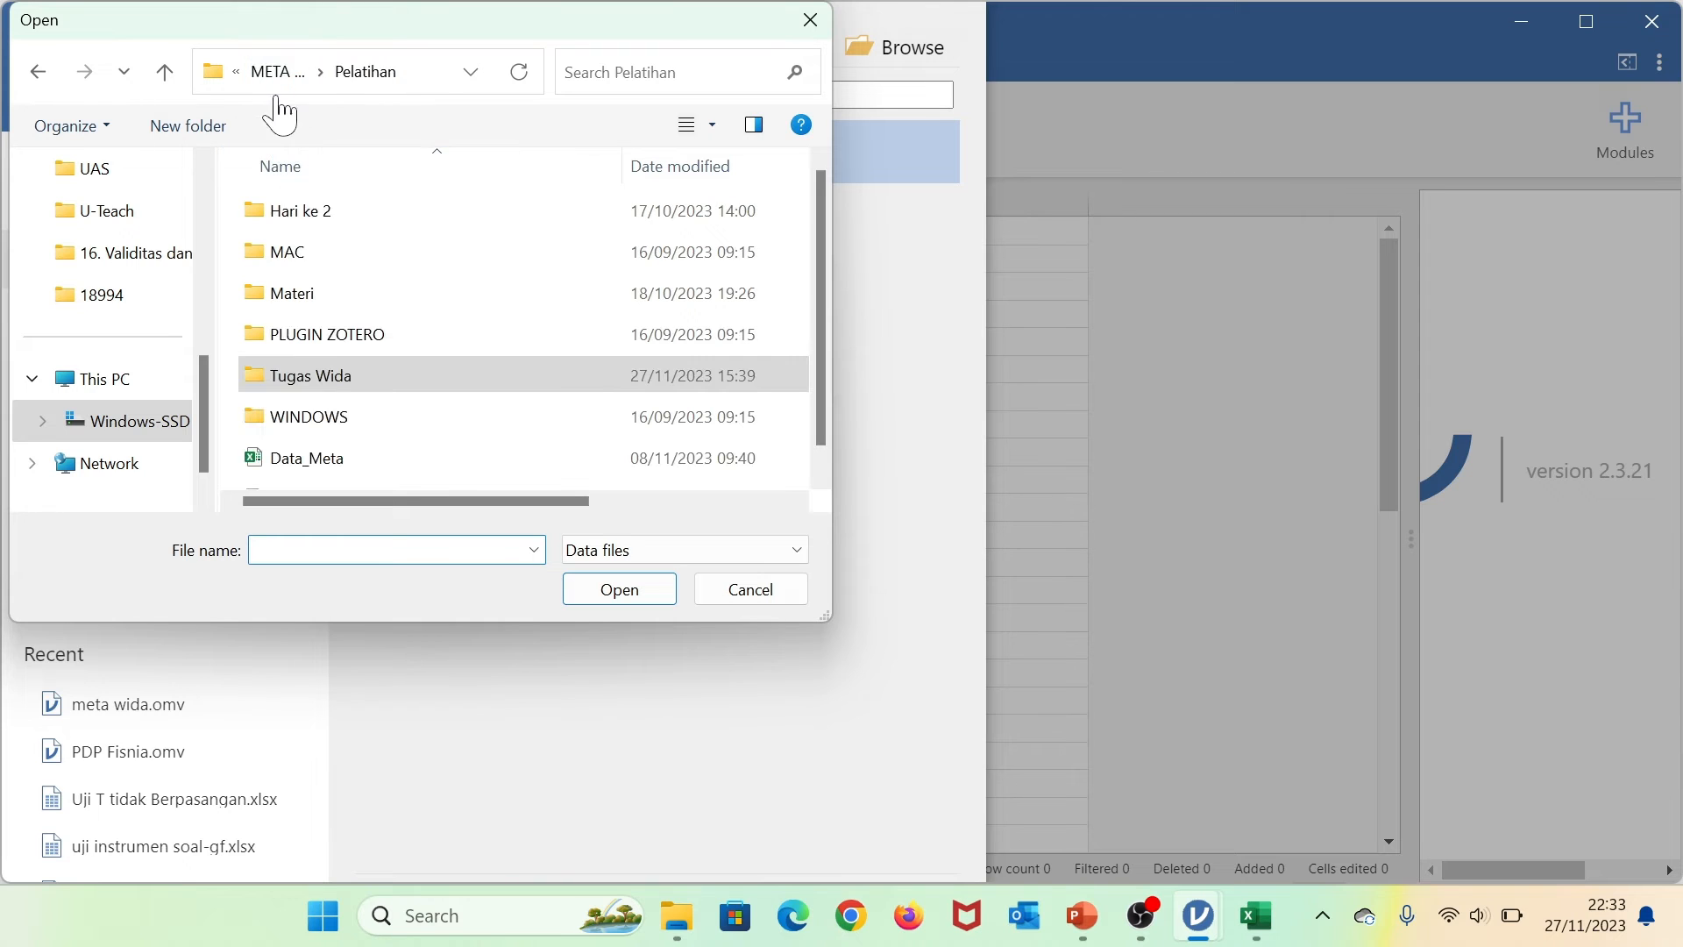
{"action": "left_click", "coordinate": [296, 73]}
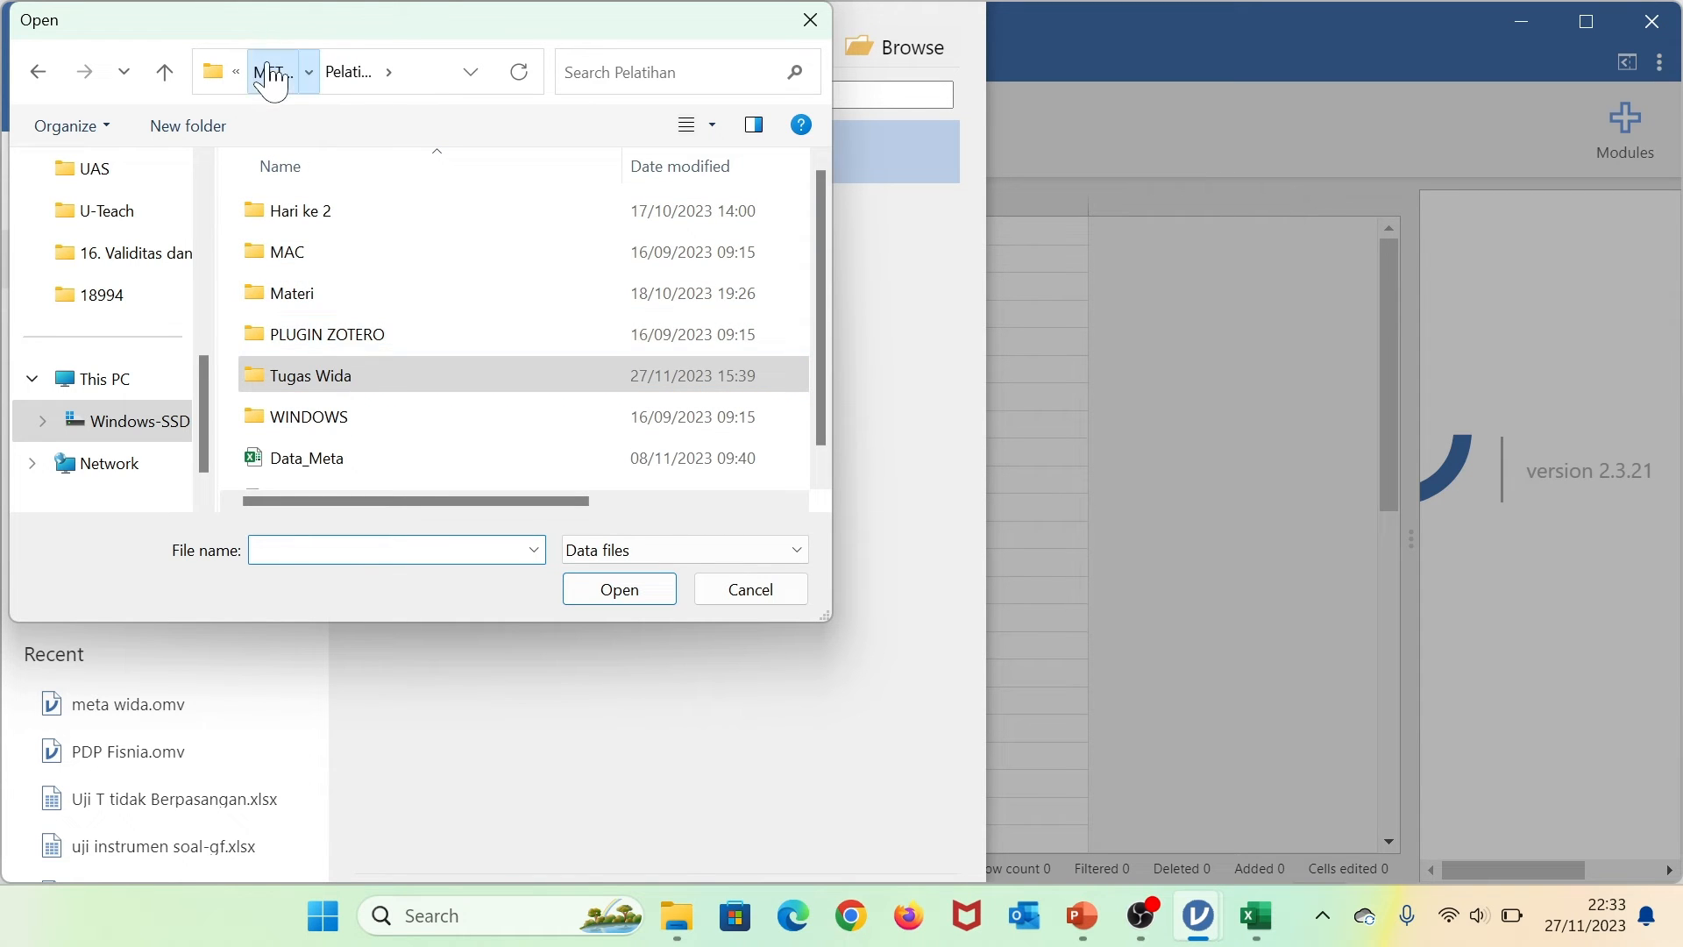
{"action": "left_click", "coordinate": [143, 259]}
{"action": "left_click", "coordinate": [372, 217]}
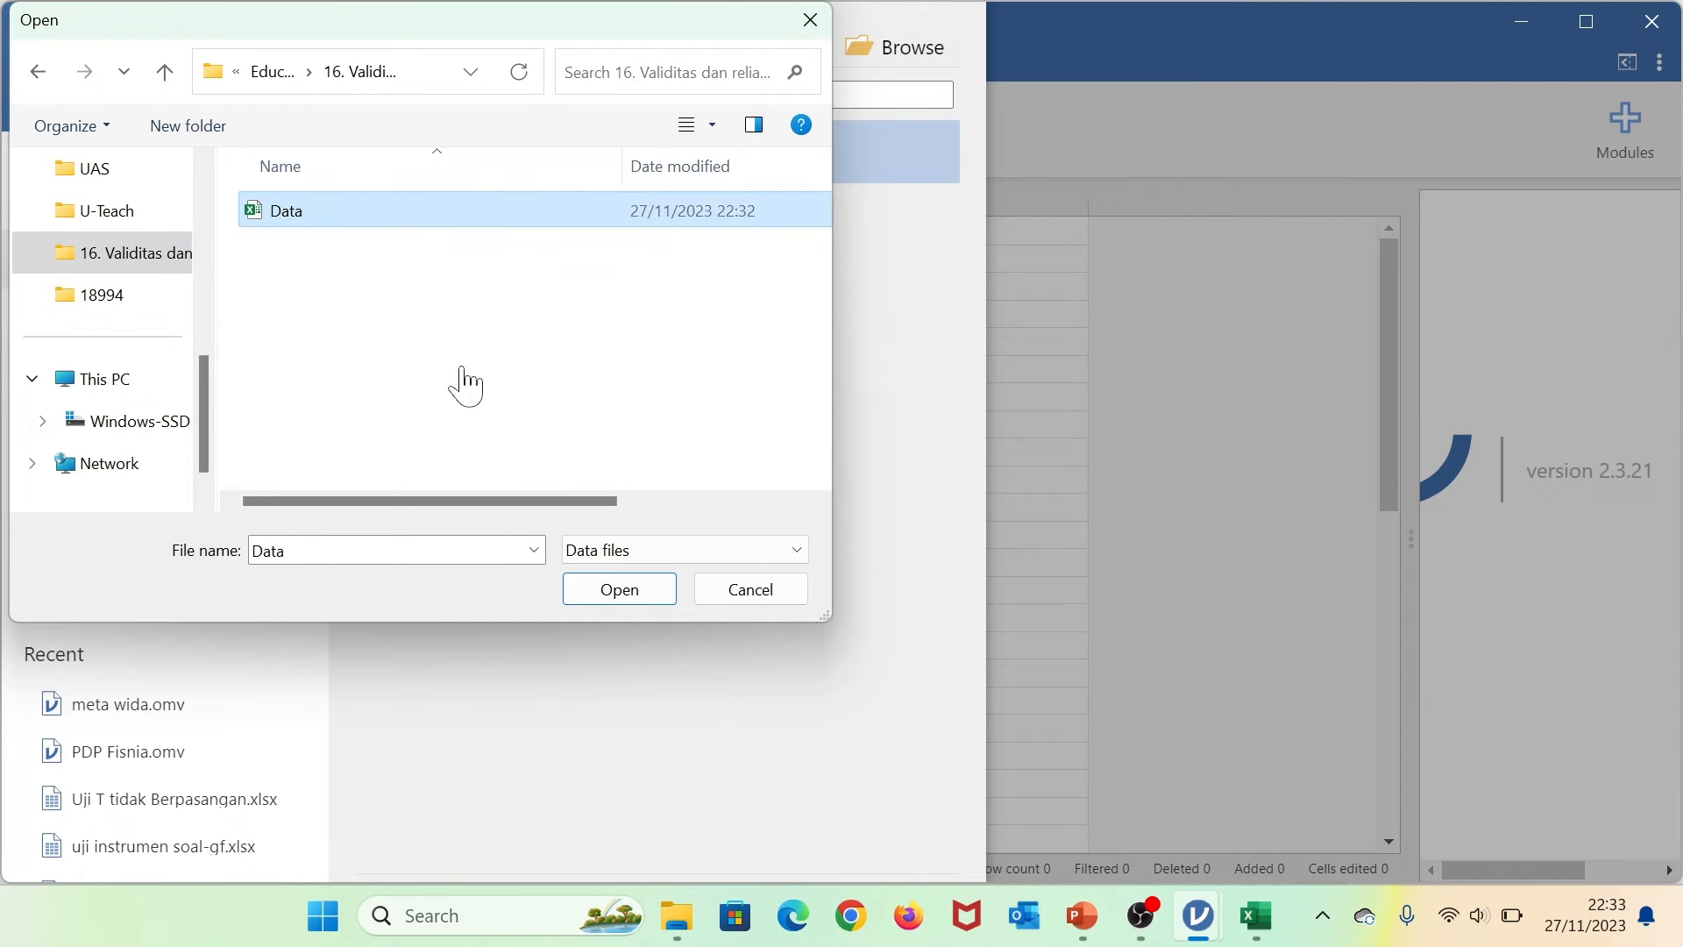
{"action": "left_click", "coordinate": [662, 597]}
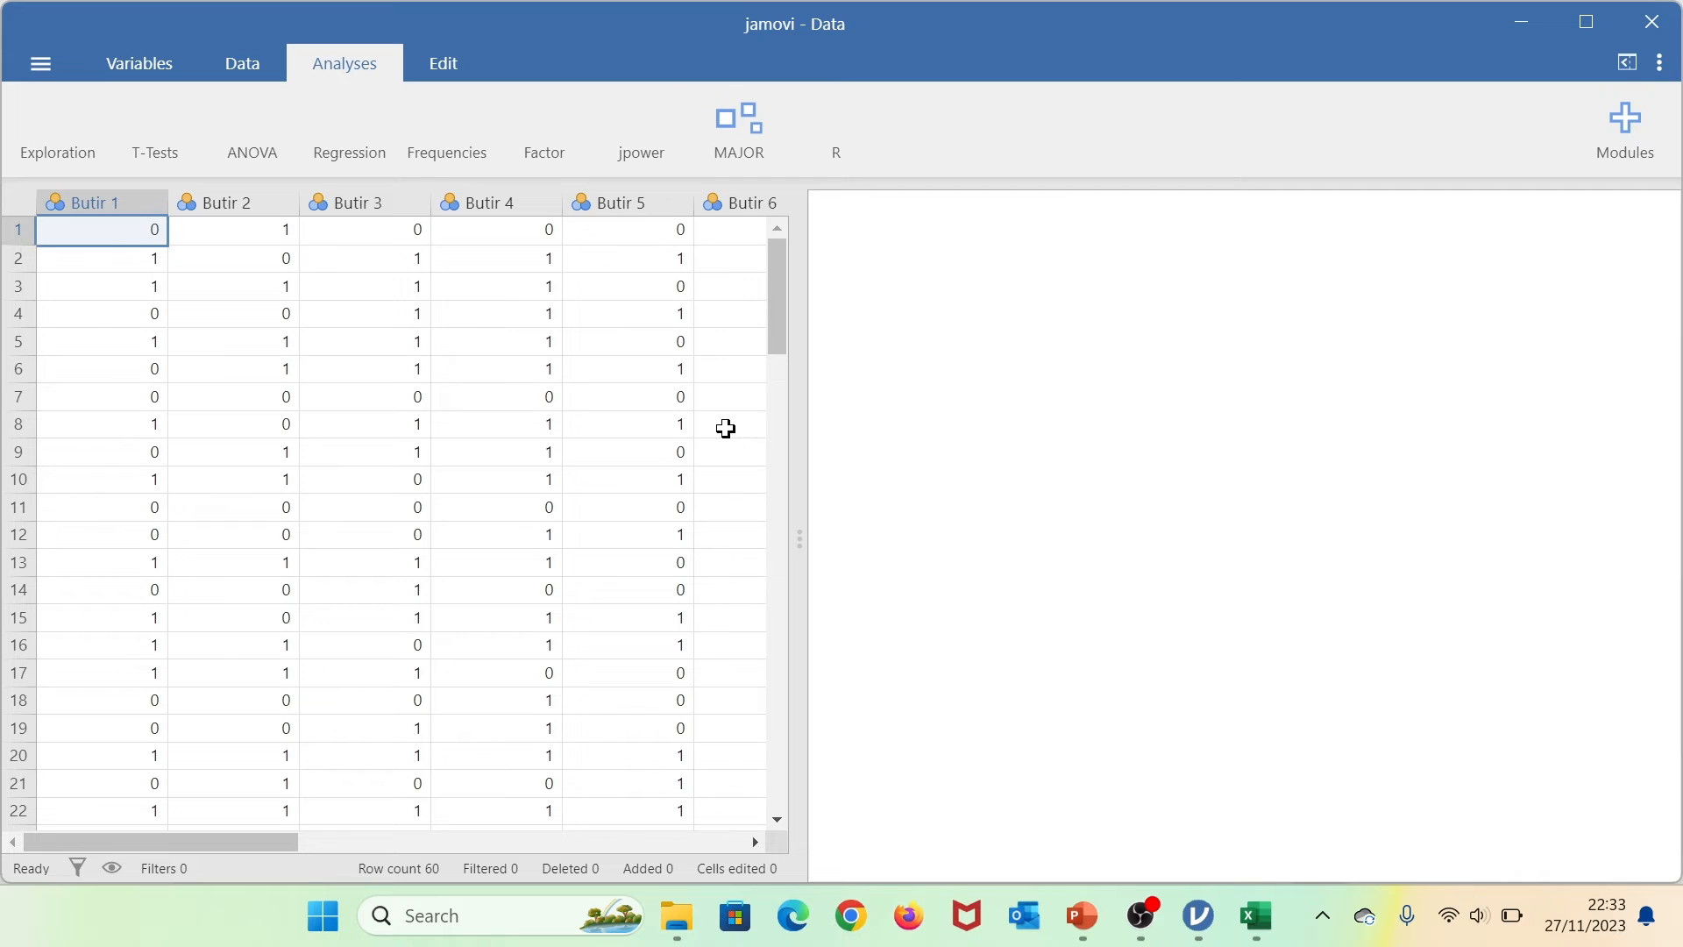
Widen the data sheet area and check the imported rows of the Butir columns.
{"action": "left_click_drag", "start_coordinate": [799, 443], "coordinate": [1084, 464]}
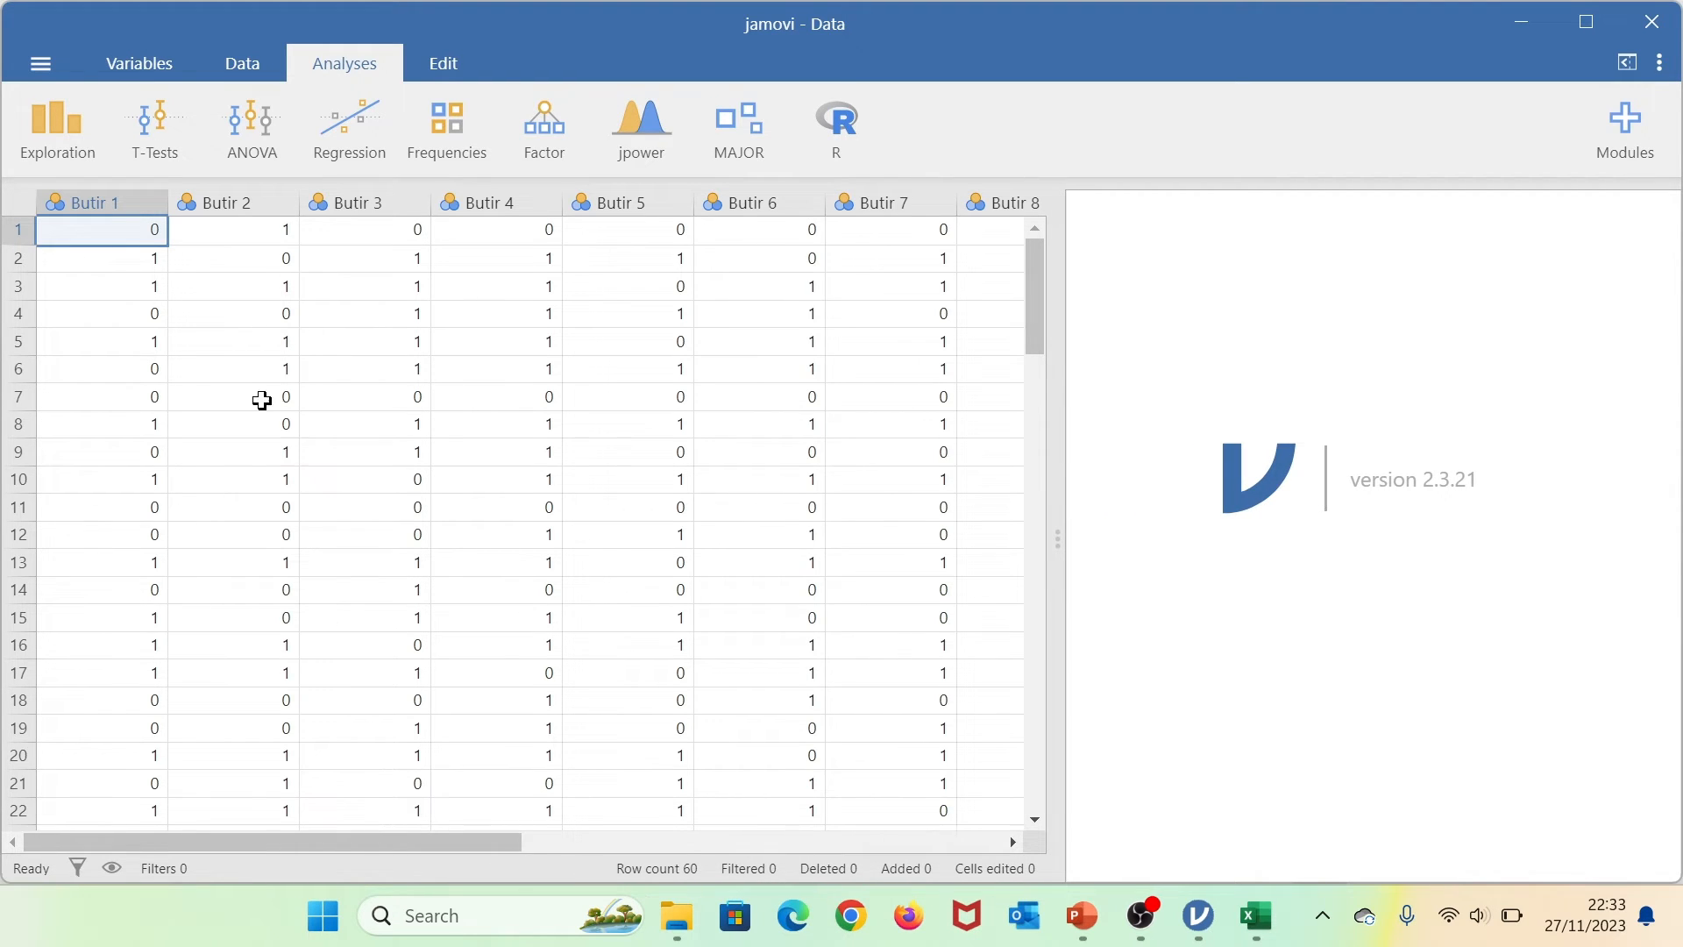
{"action": "scroll", "coordinate": [440, 694], "scroll_direction": "down", "scroll_amount": 6}
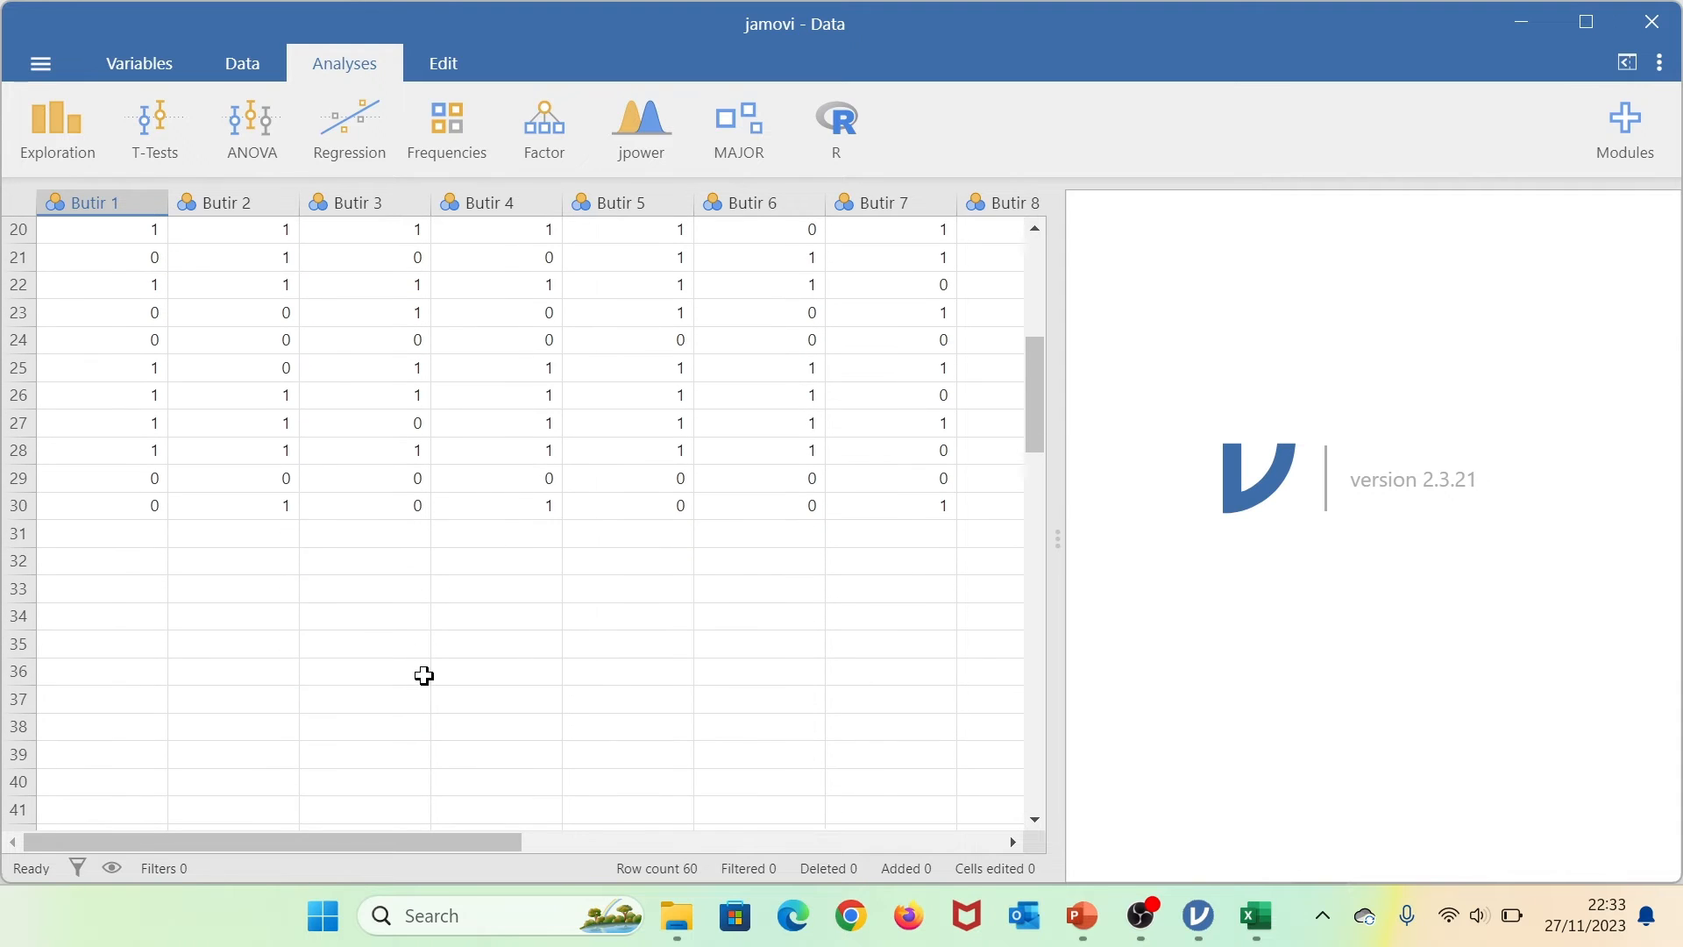
{"action": "scroll", "coordinate": [202, 557], "scroll_direction": "up", "scroll_amount": 6}
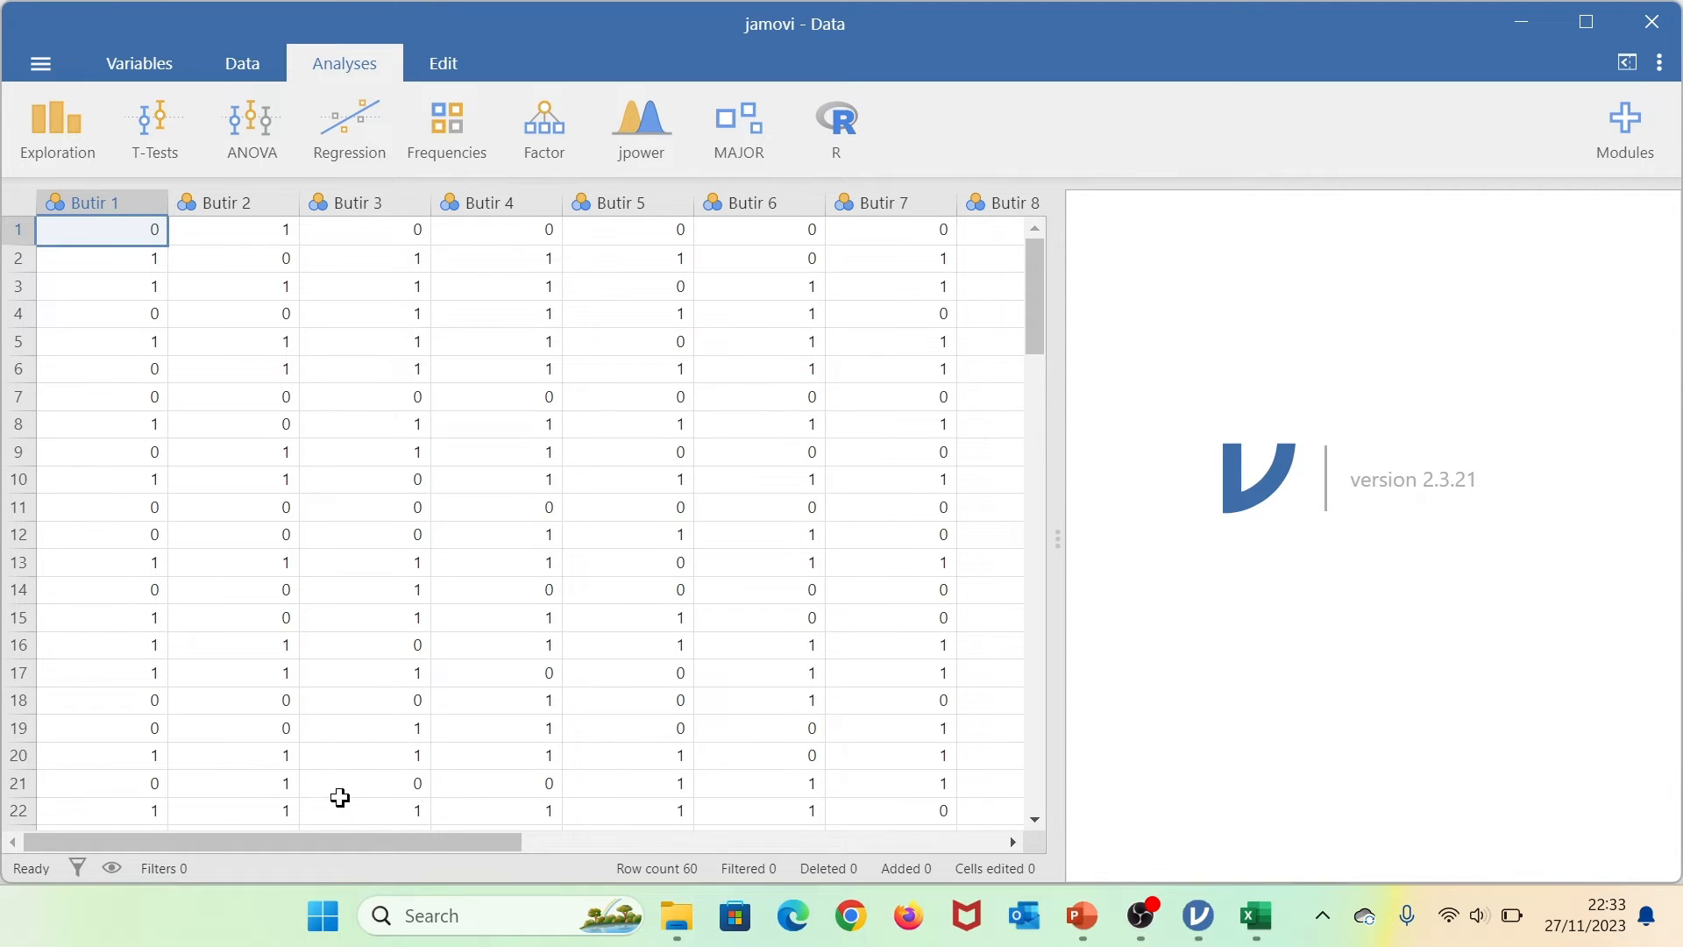
{"action": "left_click_drag", "start_coordinate": [367, 837], "coordinate": [304, 842]}
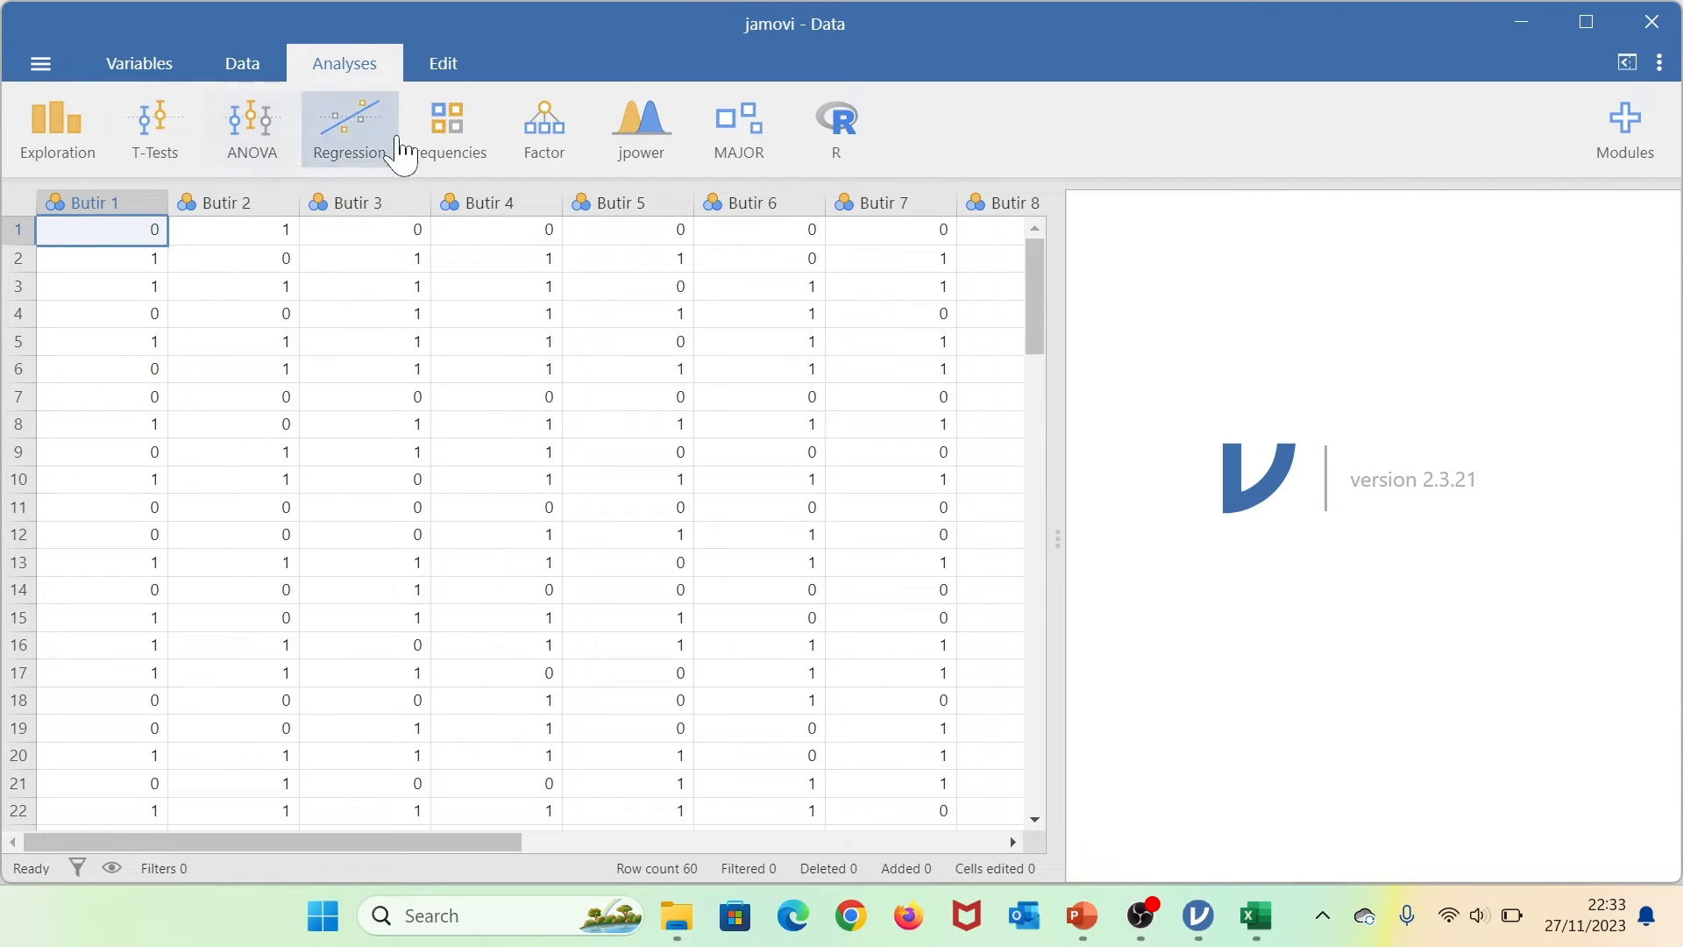
{"action": "left_click", "coordinate": [543, 157]}
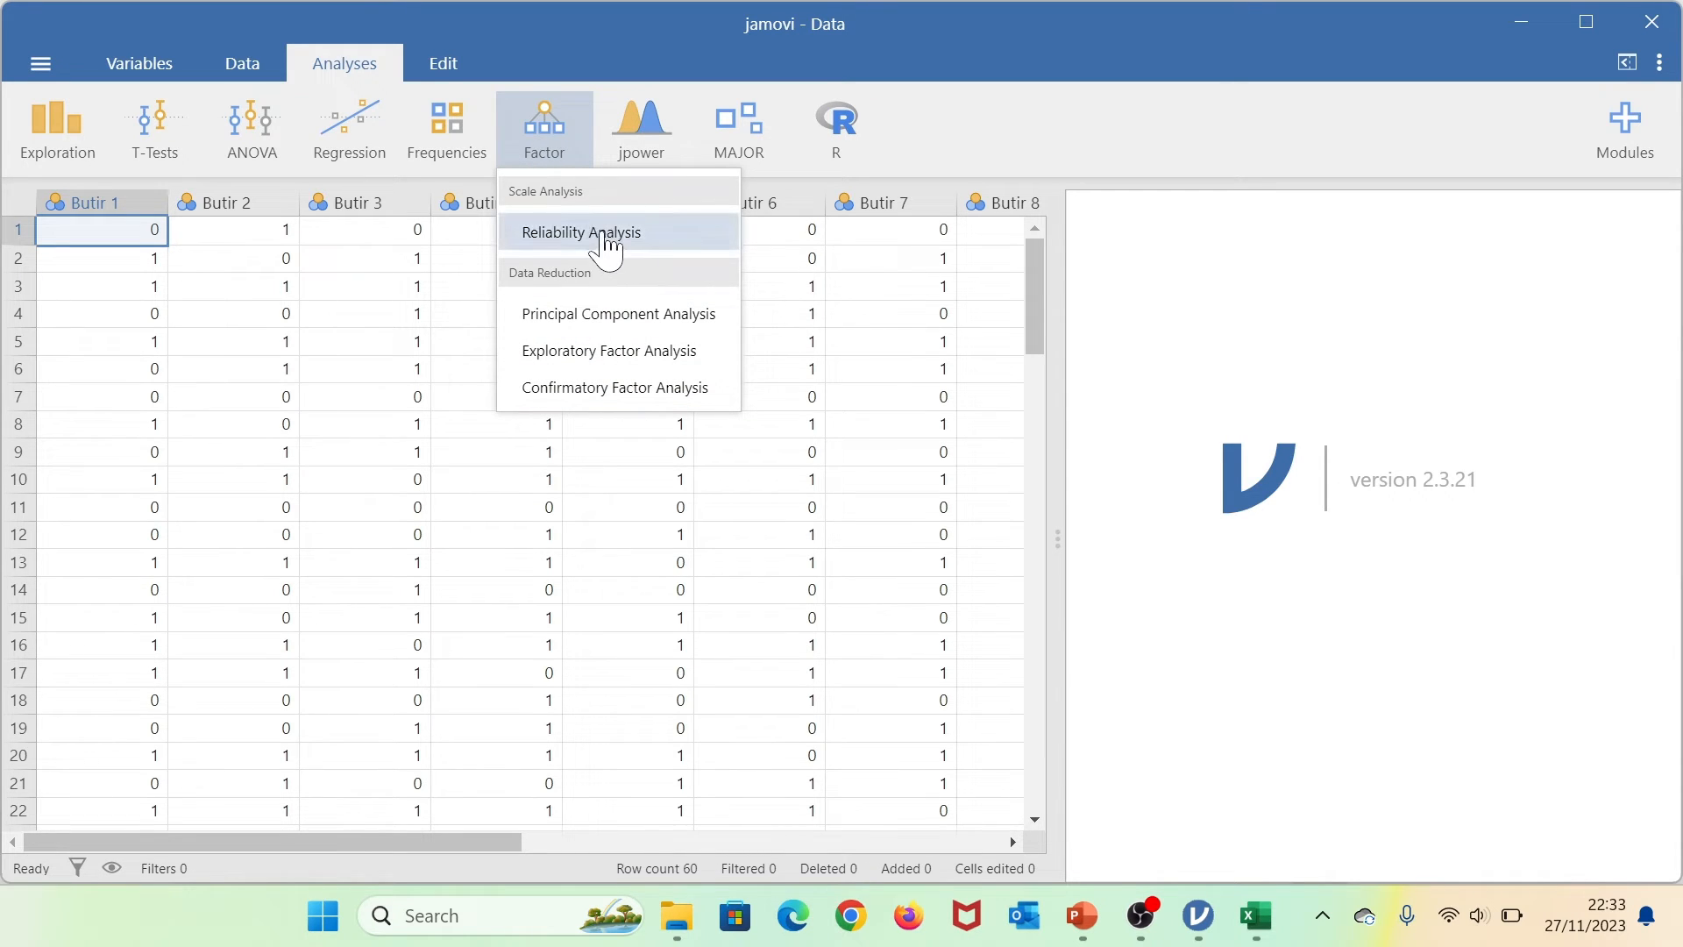
{"action": "left_click", "coordinate": [147, 156]}
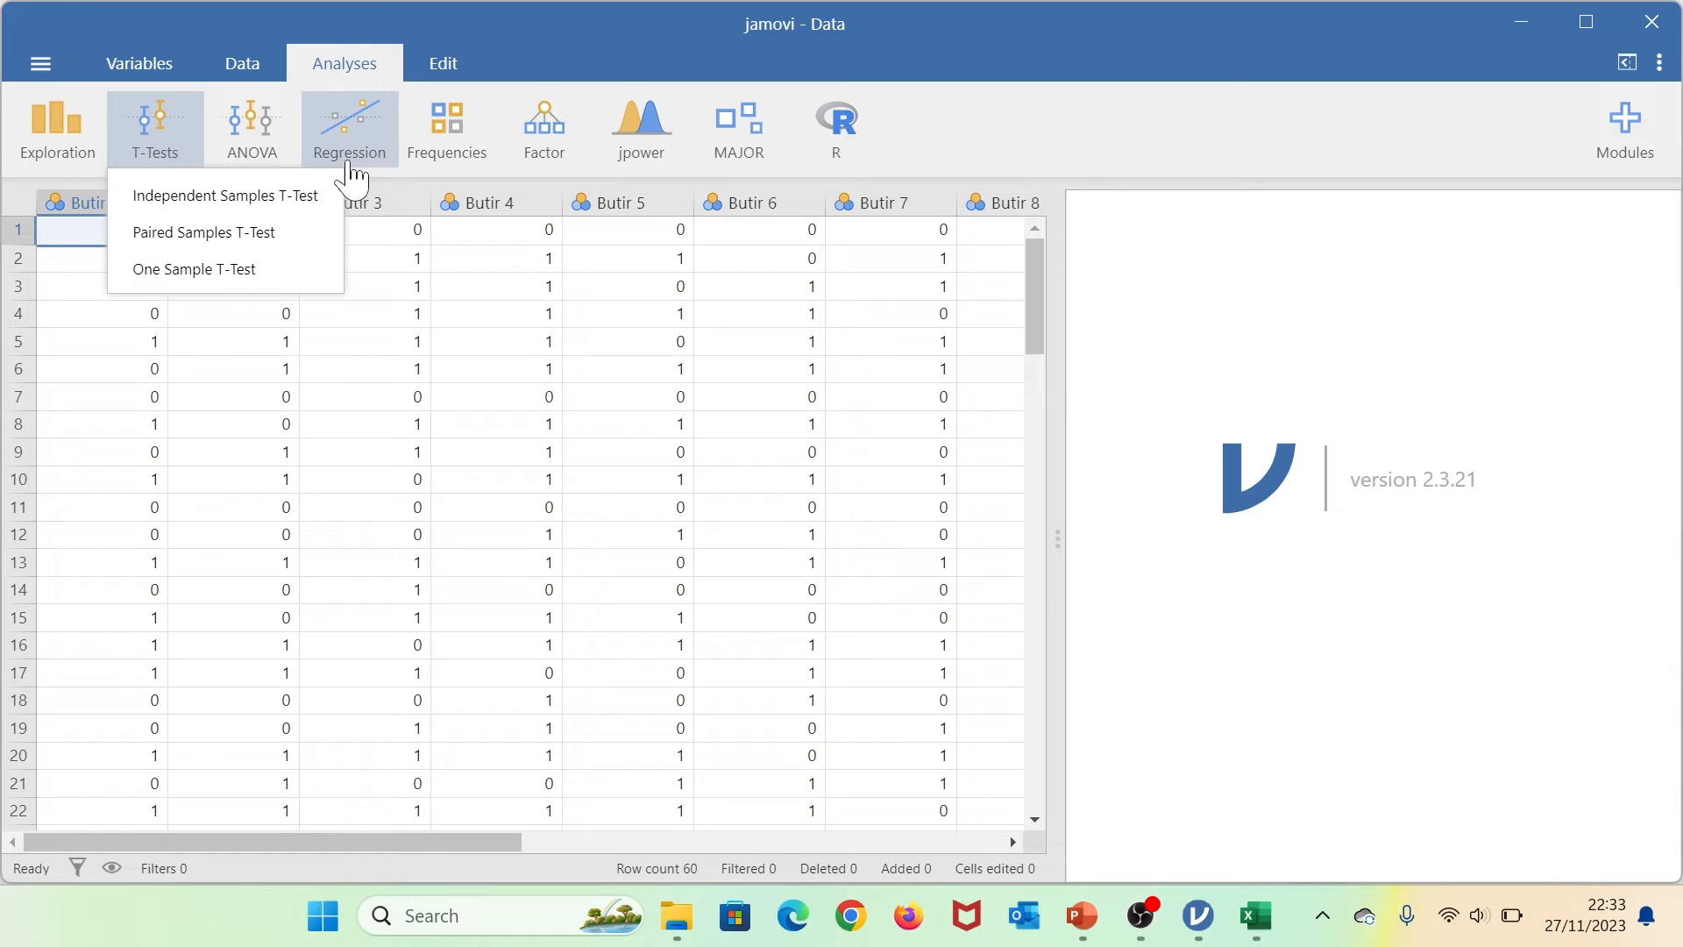
{"action": "left_click", "coordinate": [292, 160]}
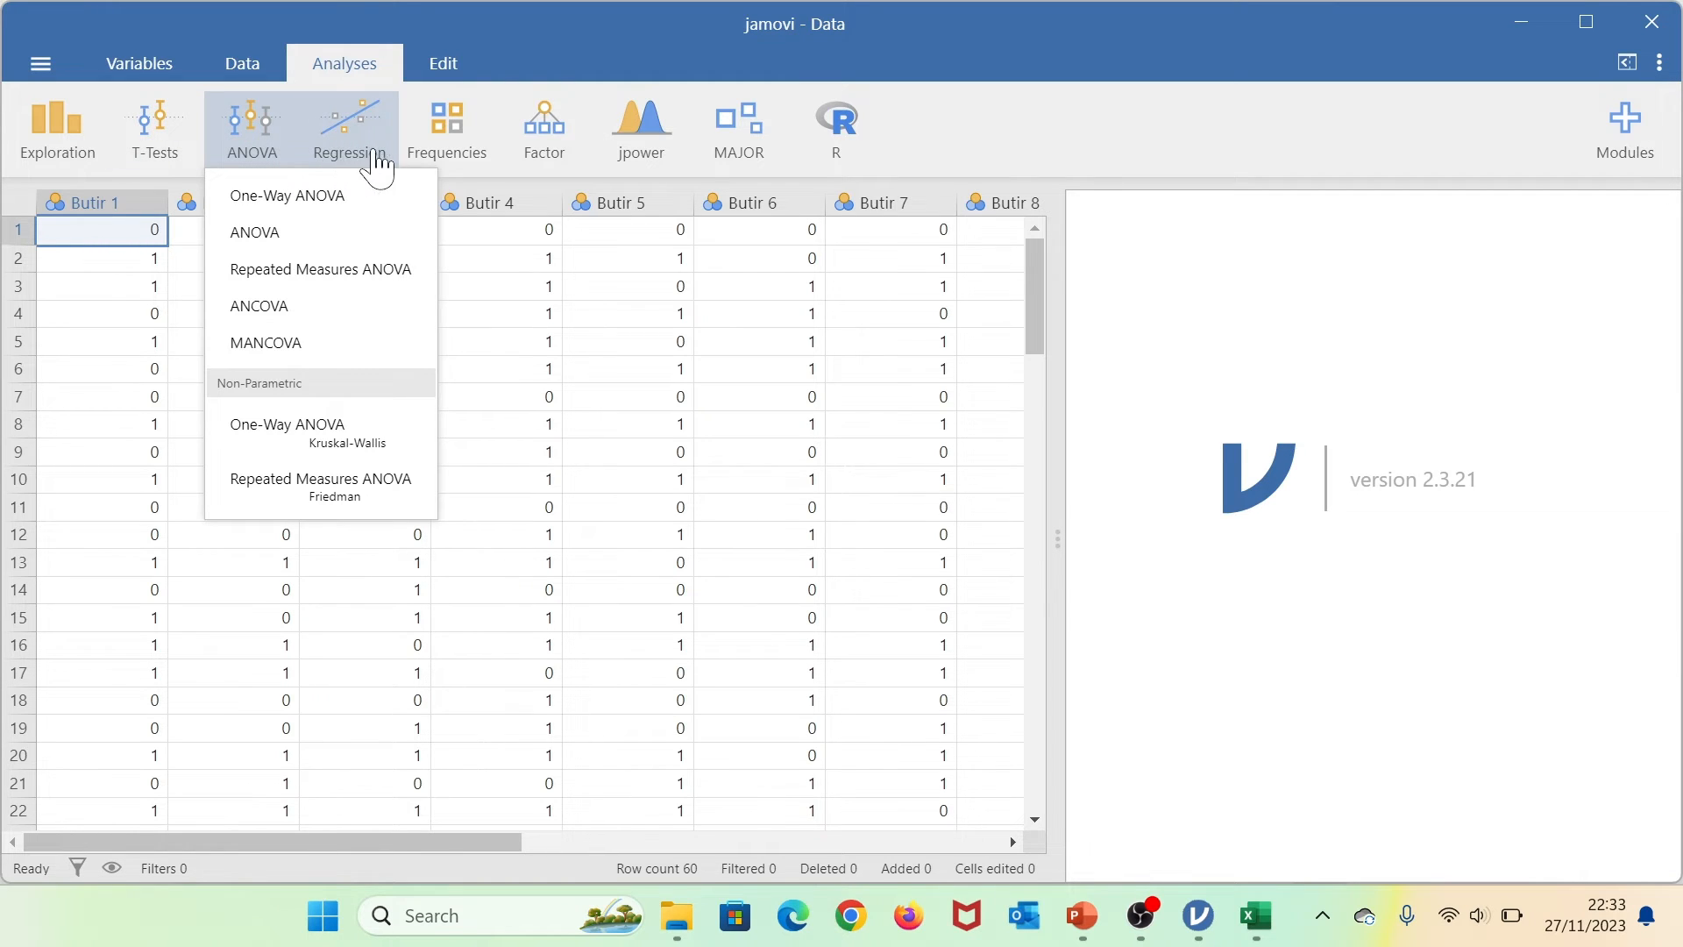
{"action": "left_click", "coordinate": [480, 158]}
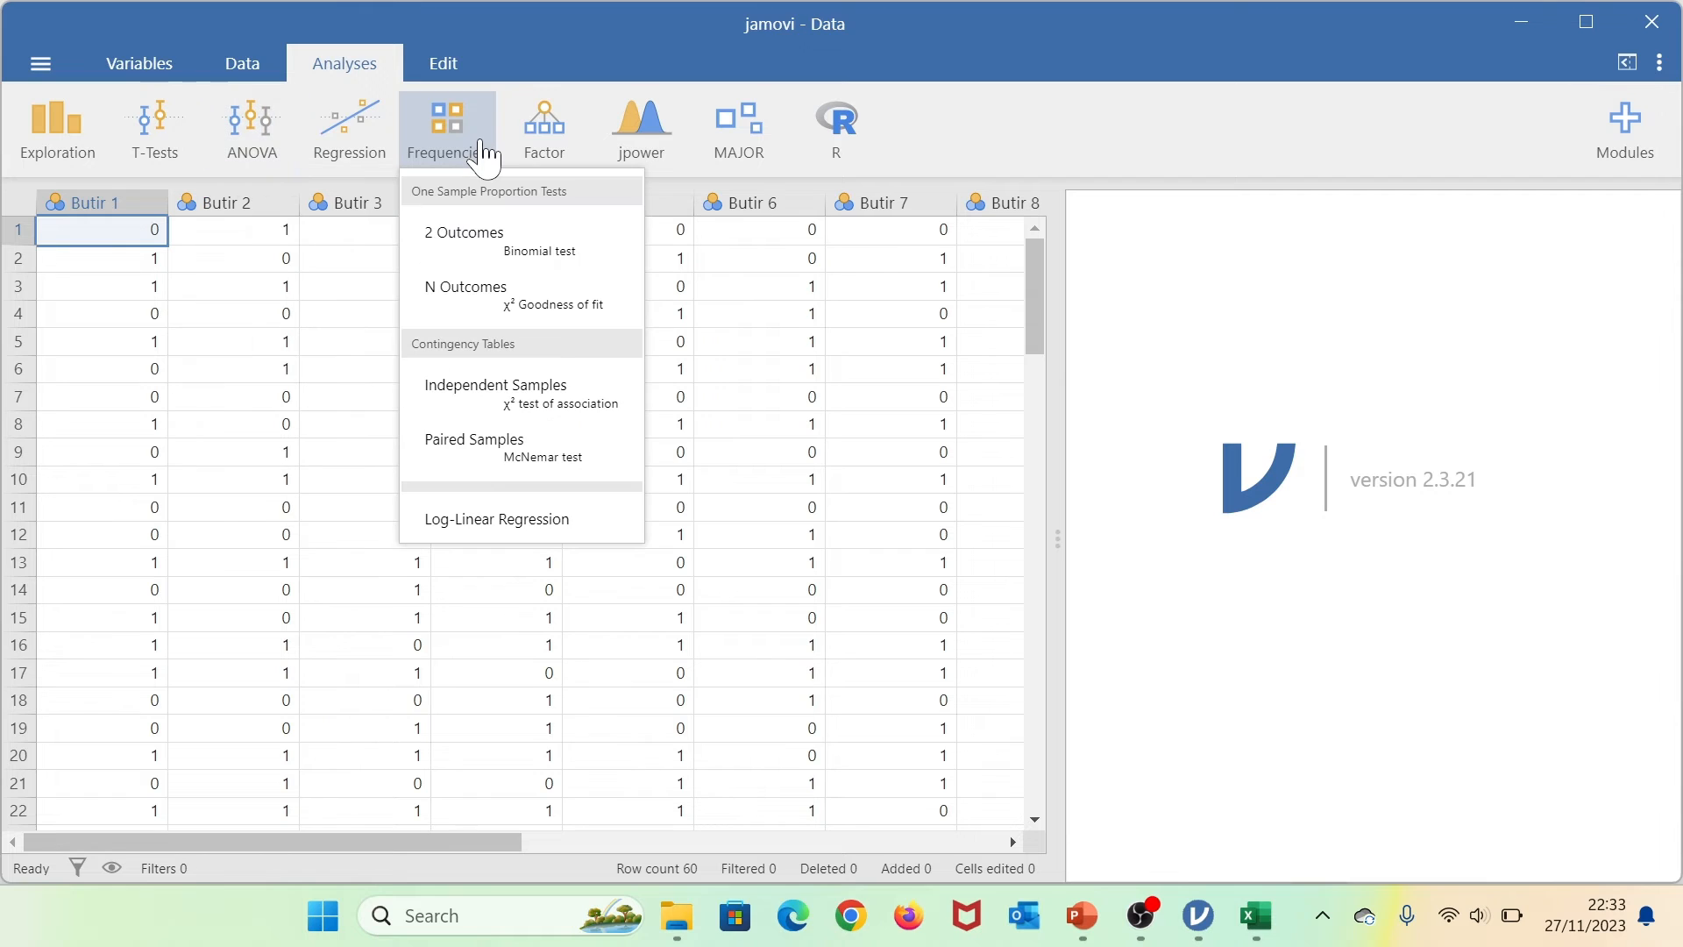
Start a Reliability Analysis and add Butir 1 through Butir 10 as its items.
{"action": "left_click", "coordinate": [533, 158]}
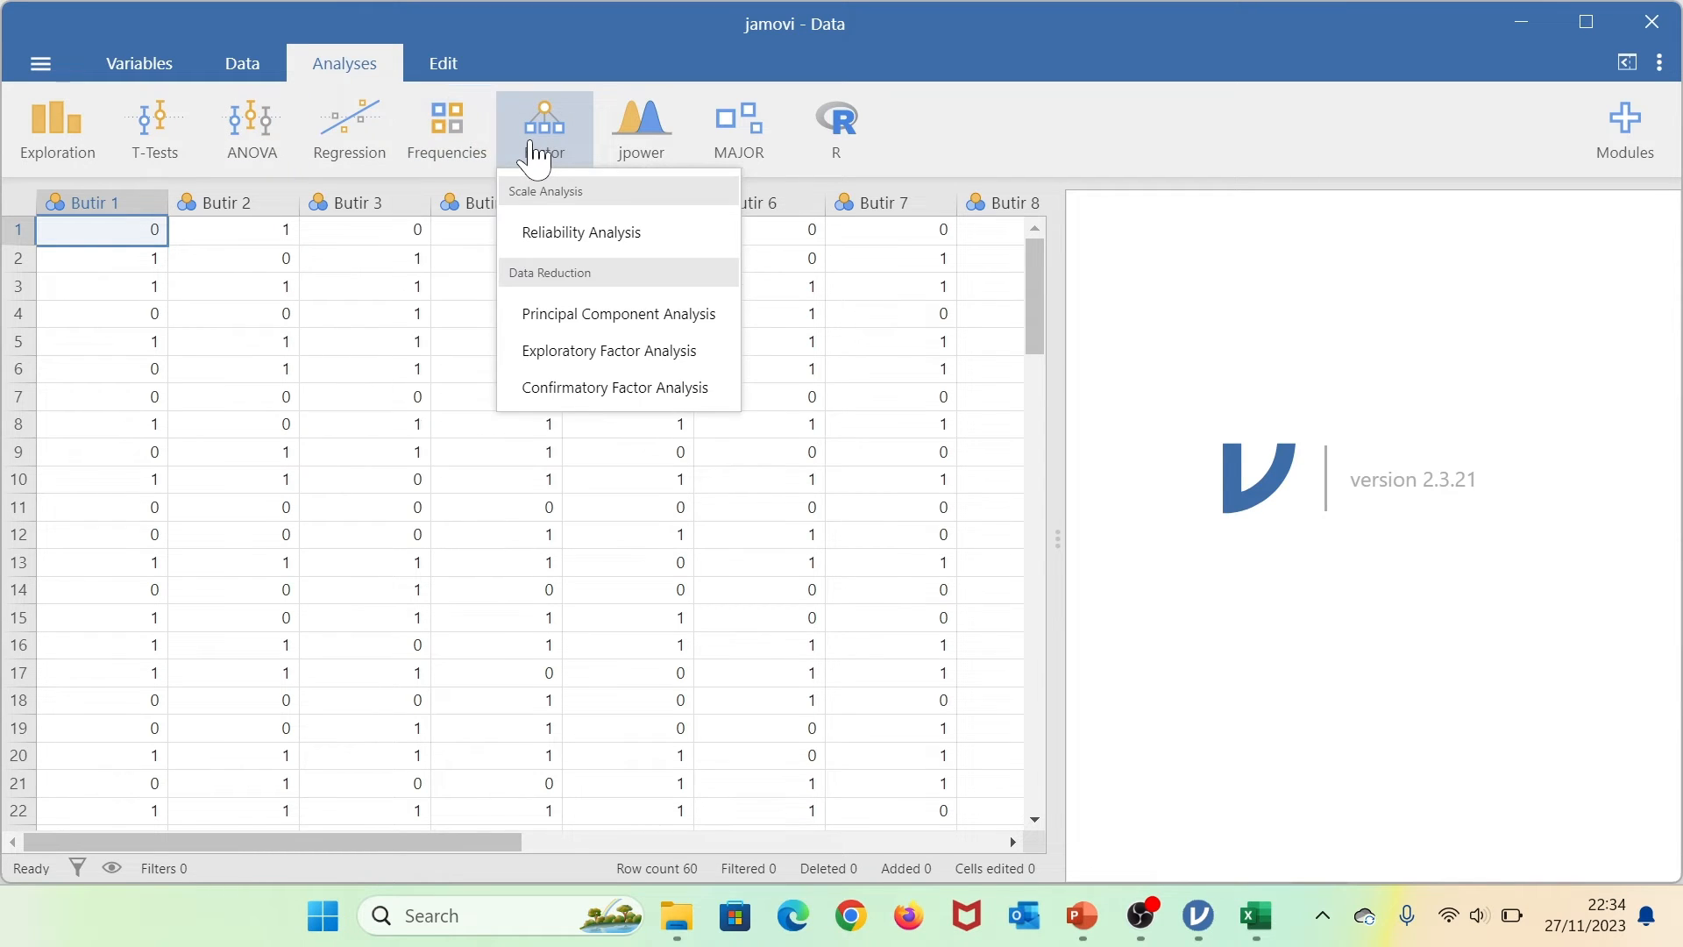
{"action": "left_click", "coordinate": [624, 260]}
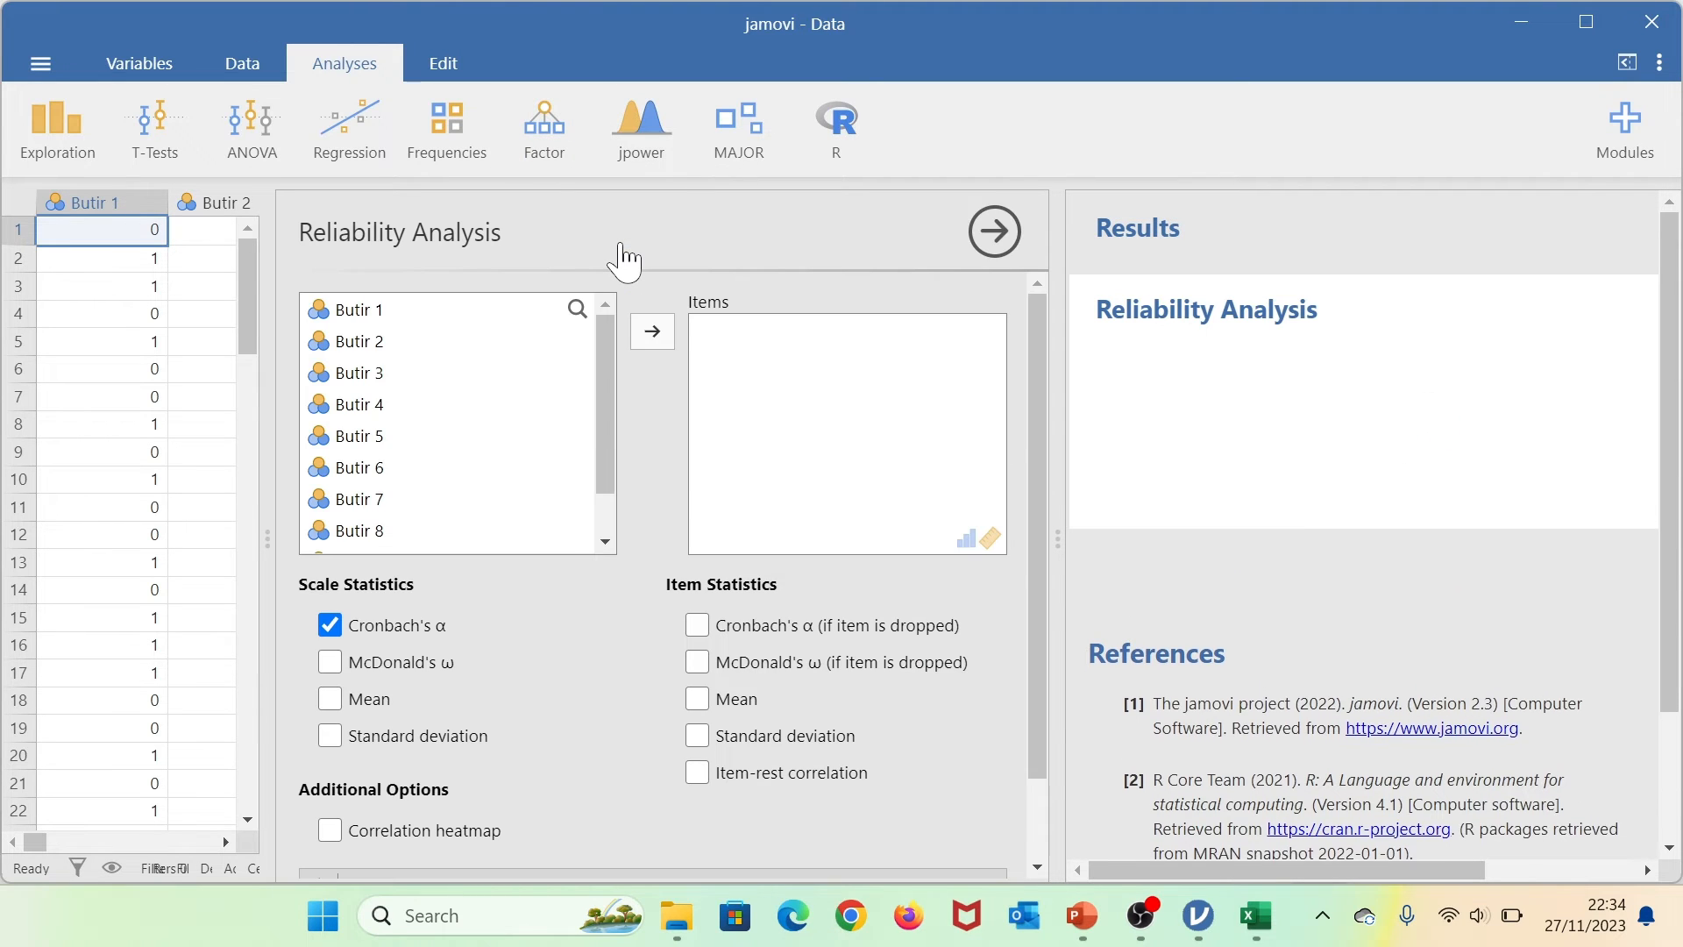
{"action": "left_click", "coordinate": [443, 317]}
{"action": "left_click", "coordinate": [653, 332]}
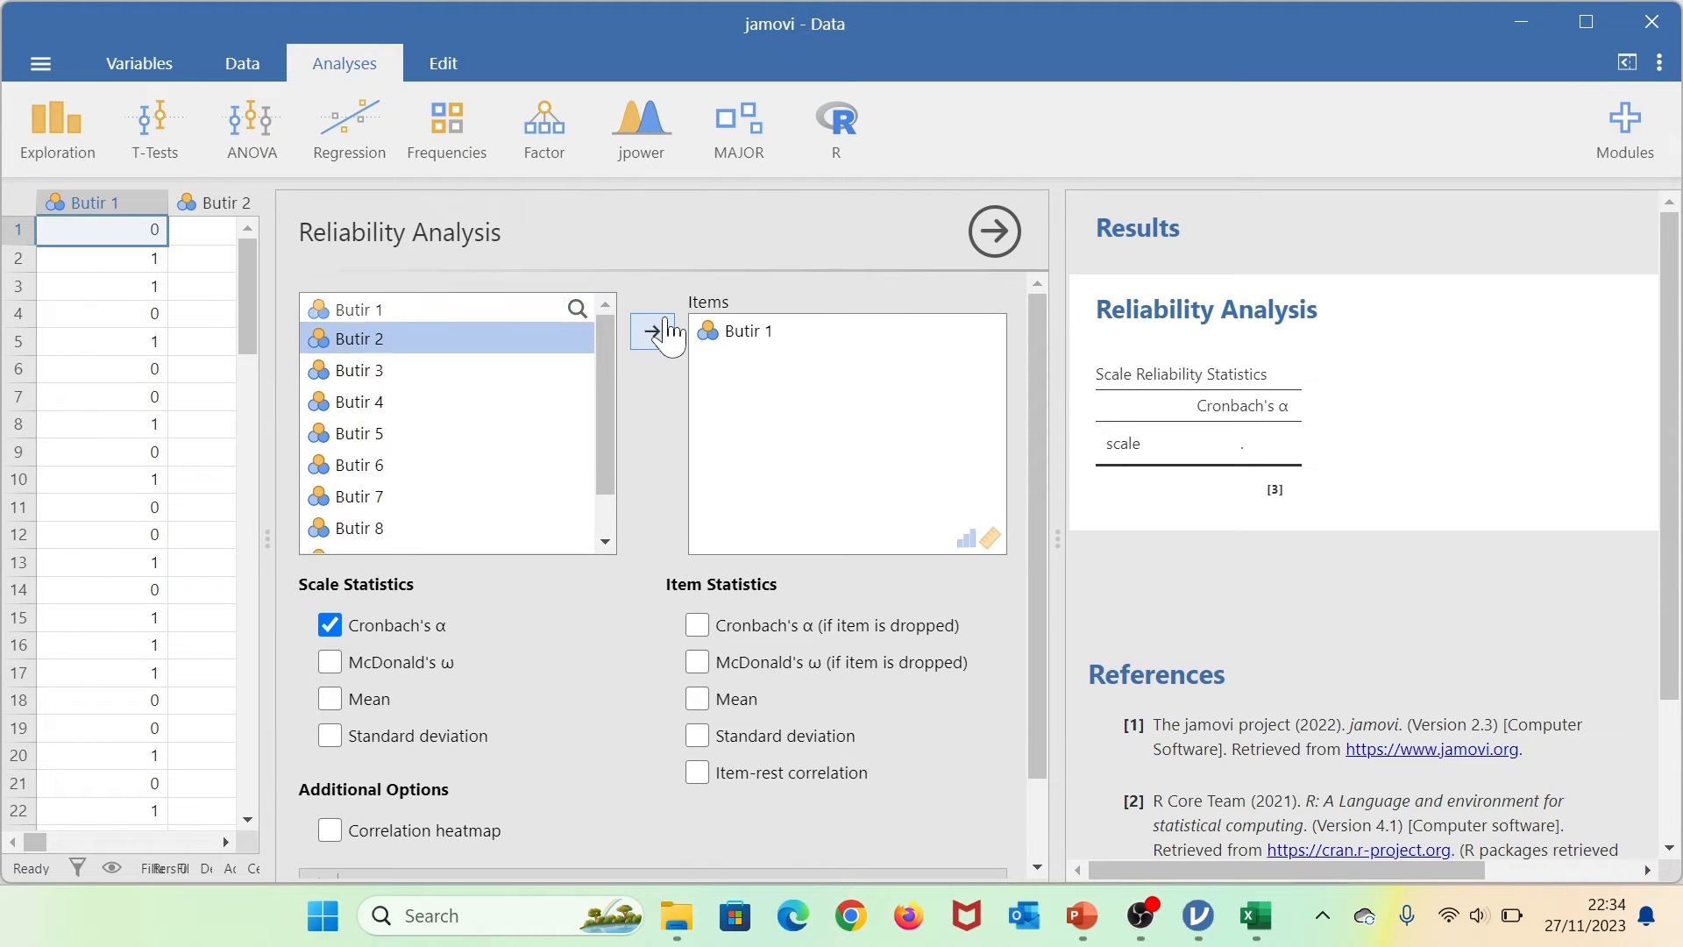
{"action": "left_click", "coordinate": [653, 331]}
{"action": "left_click", "coordinate": [653, 331]}
{"action": "left_click", "coordinate": [653, 331]}
{"action": "left_click", "coordinate": [653, 331]}
{"action": "left_click", "coordinate": [653, 331]}
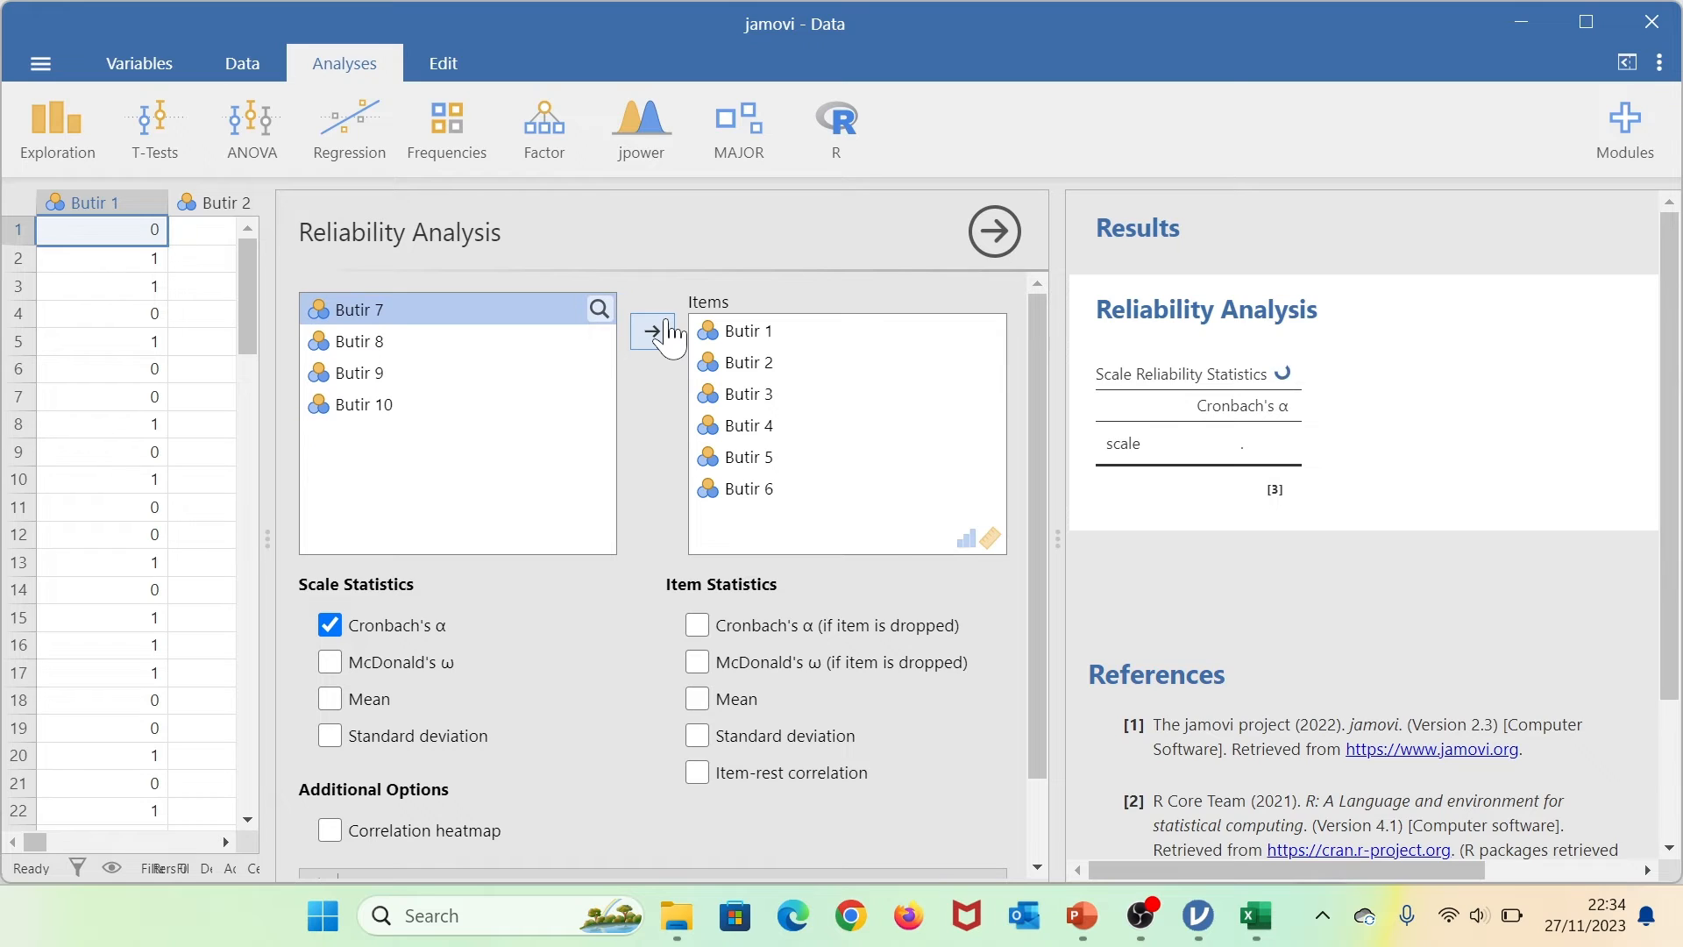
{"action": "left_click", "coordinate": [653, 331]}
{"action": "left_click", "coordinate": [653, 331]}
{"action": "left_click", "coordinate": [653, 332]}
{"action": "left_click", "coordinate": [653, 331]}
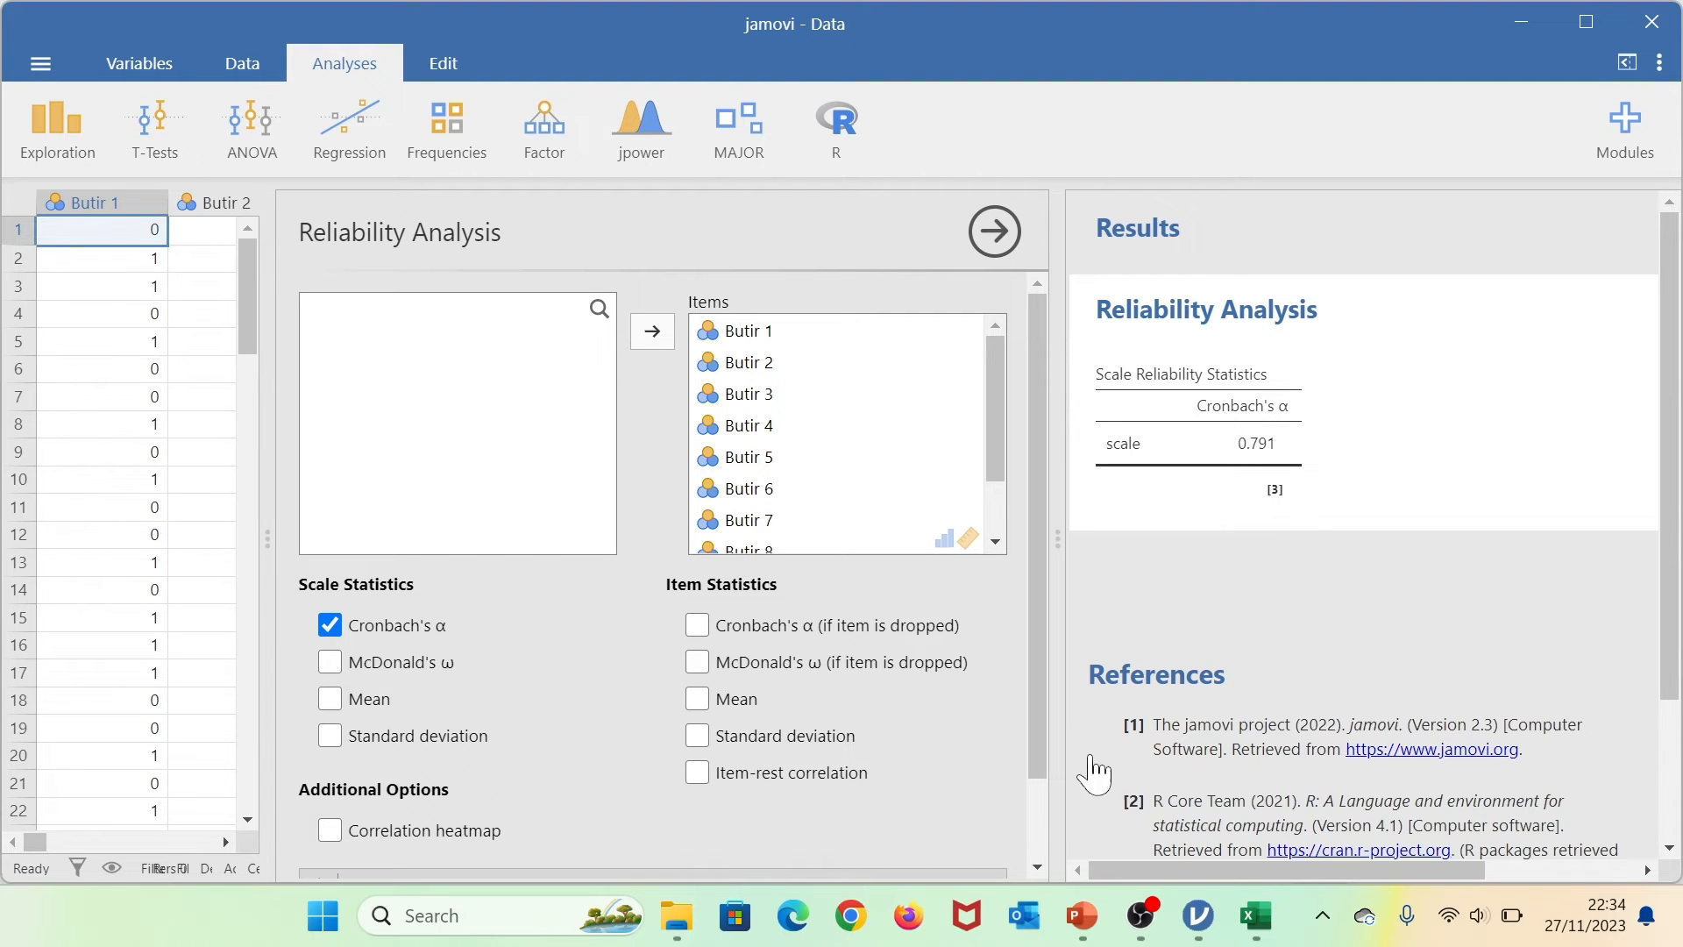
Consult the Parameter Alpha Cronbach table on slide 4 of the Validity & Reability presentation in PowerPoint, and return to jamovi.
{"action": "mouse_move", "coordinate": [1087, 920]}
{"action": "left_click", "coordinate": [1106, 798]}
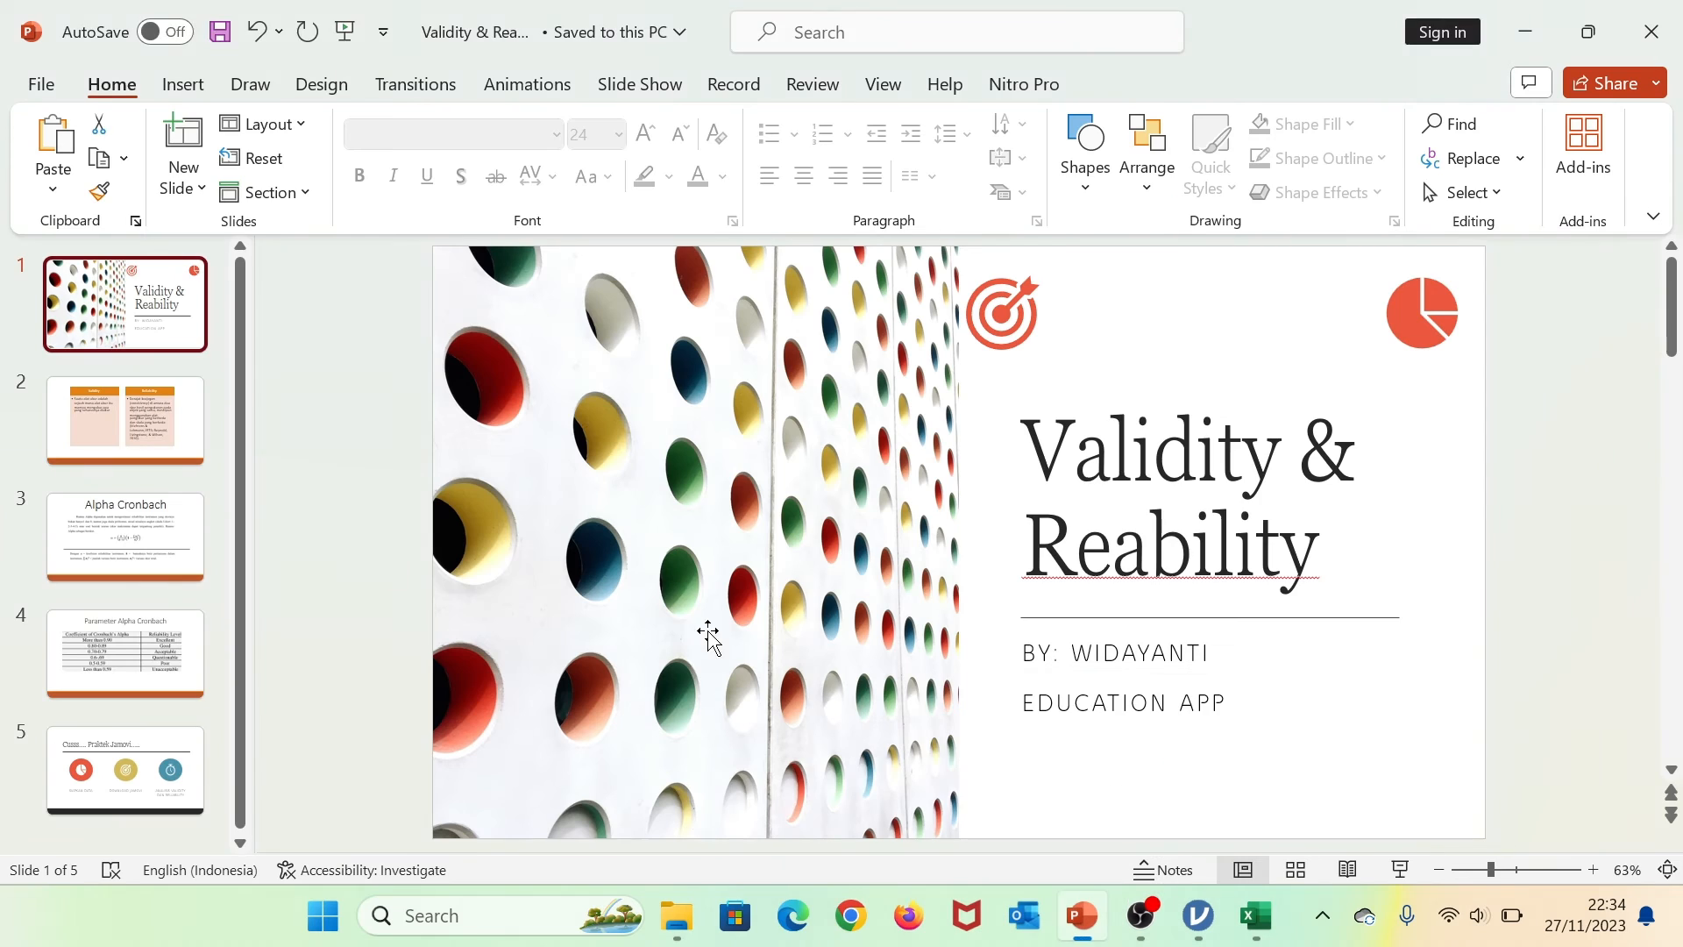
{"action": "left_click", "coordinate": [124, 643]}
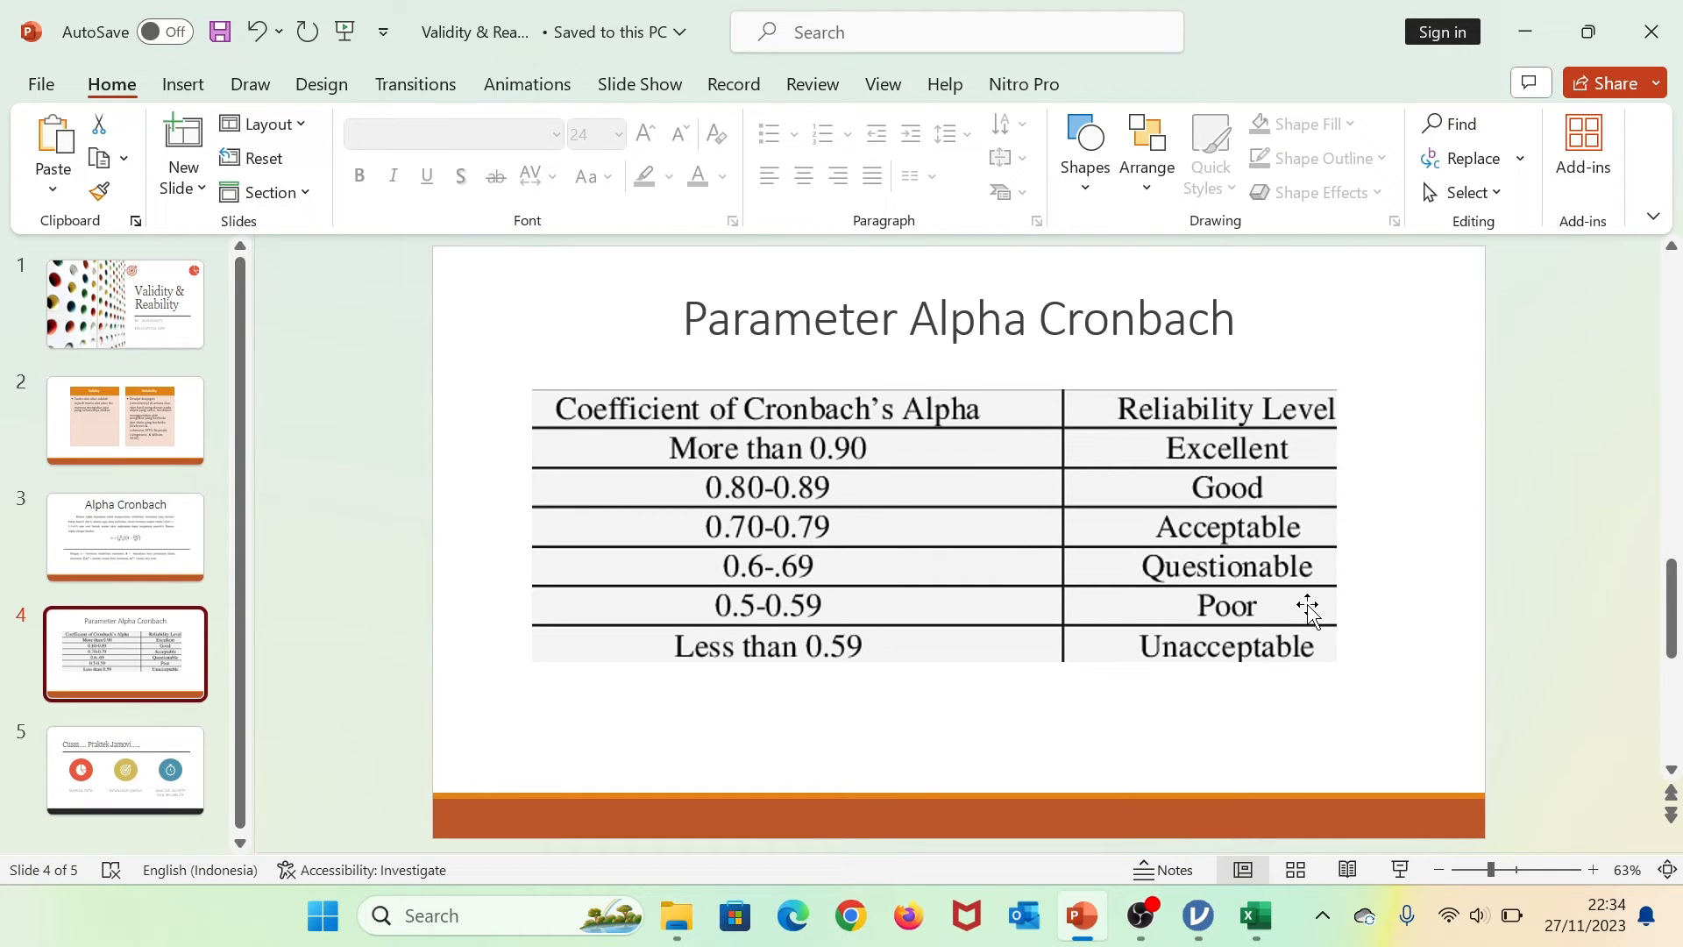
{"action": "mouse_move", "coordinate": [1243, 929]}
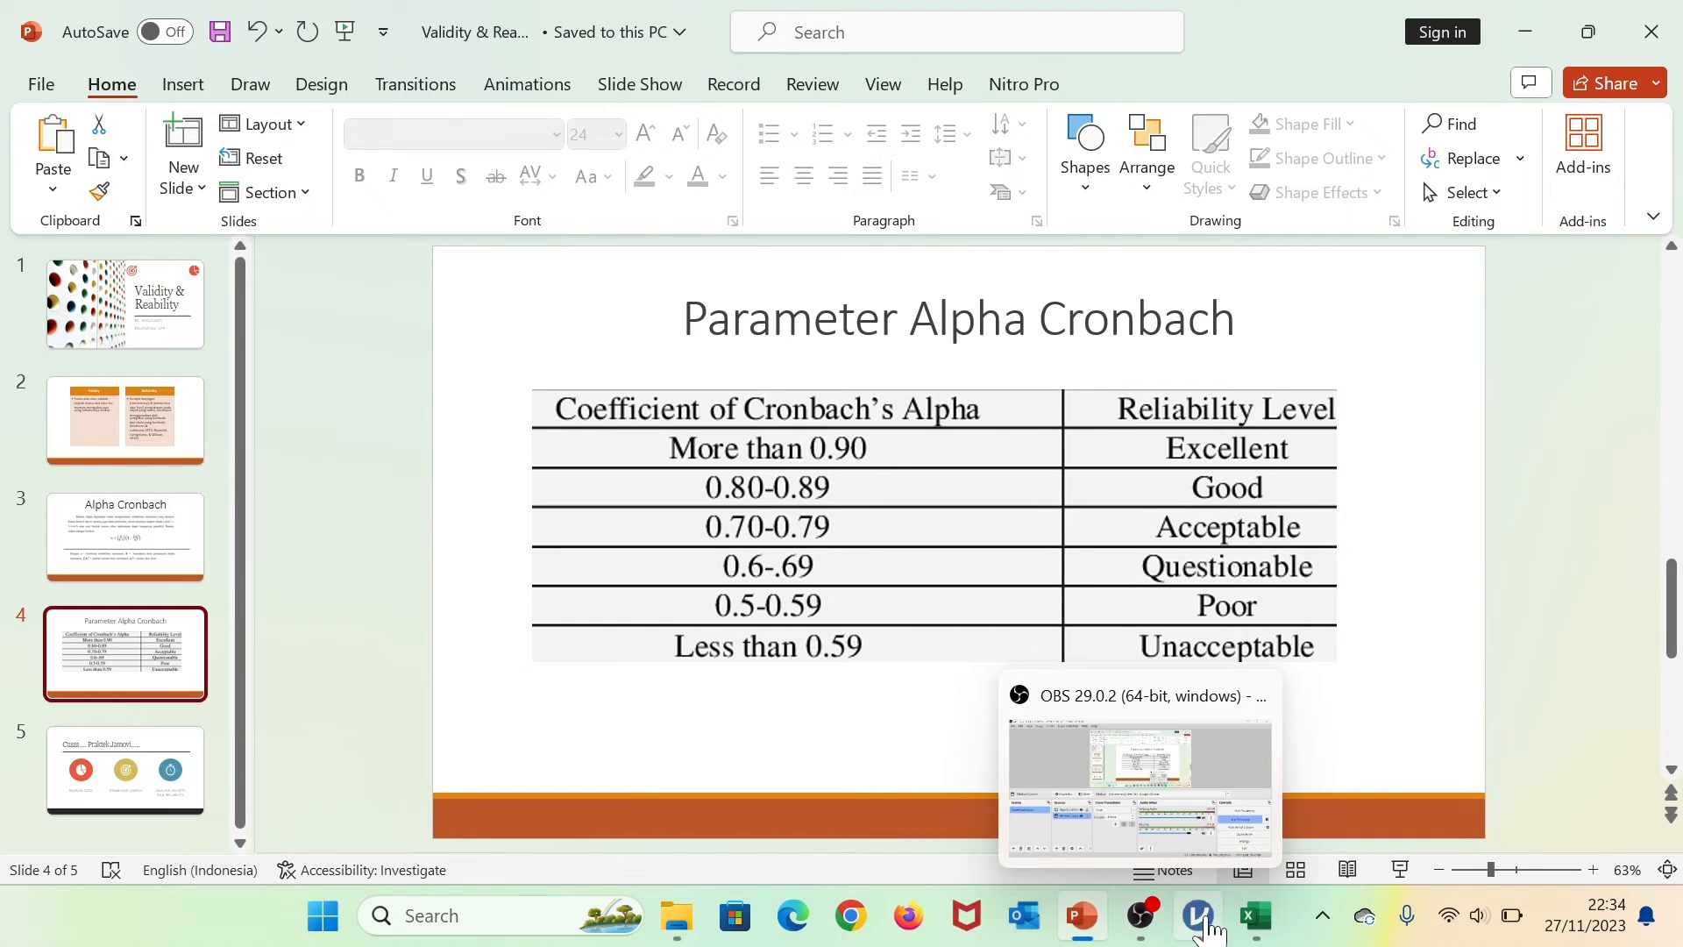
{"action": "left_click", "coordinate": [1207, 925]}
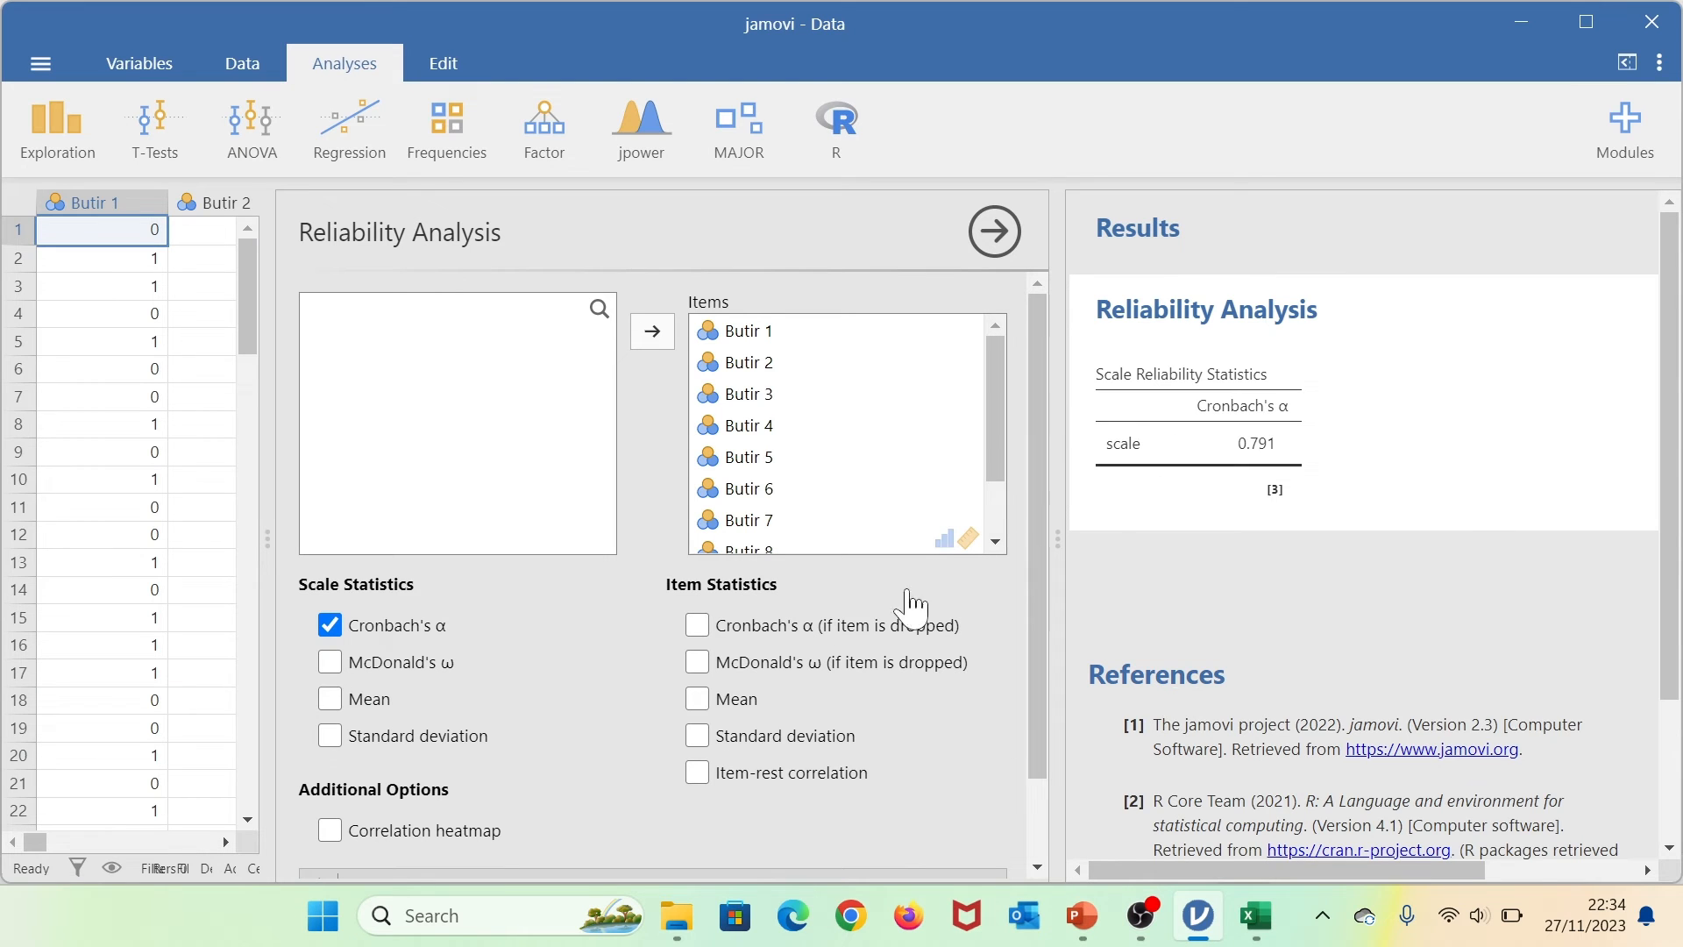
Add a correlation heatmap to the reliability analysis and examine the correlations between the Butir items.
{"action": "scroll", "coordinate": [738, 629], "scroll_direction": "down", "scroll_amount": 2}
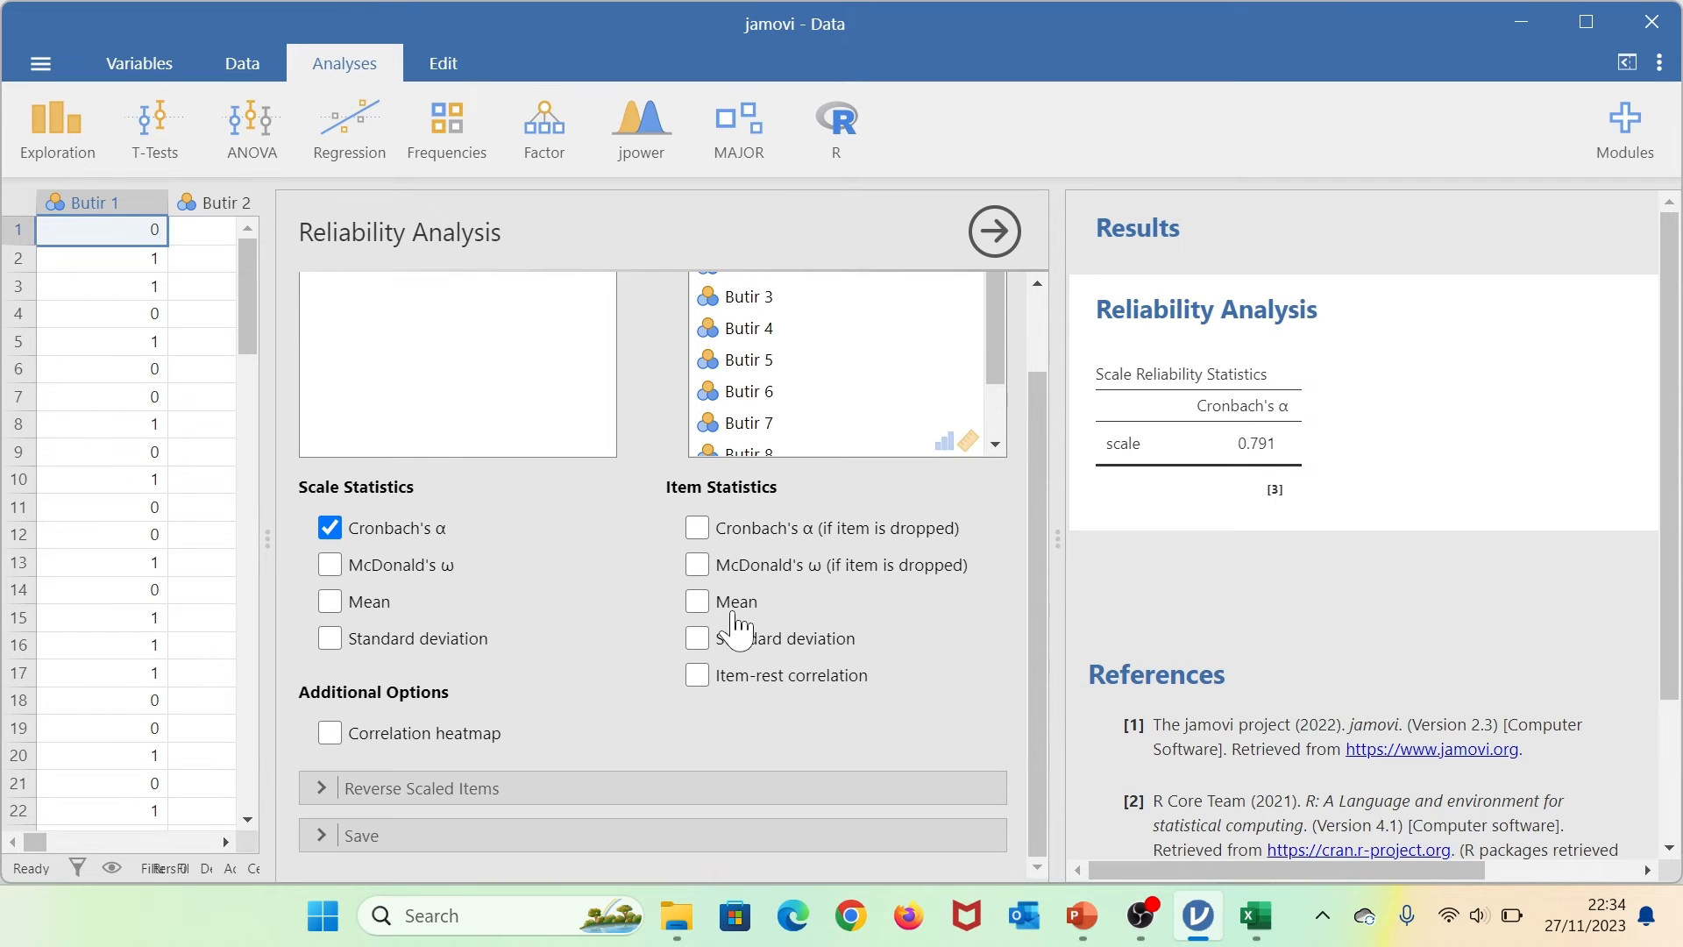
{"action": "left_click", "coordinate": [425, 737]}
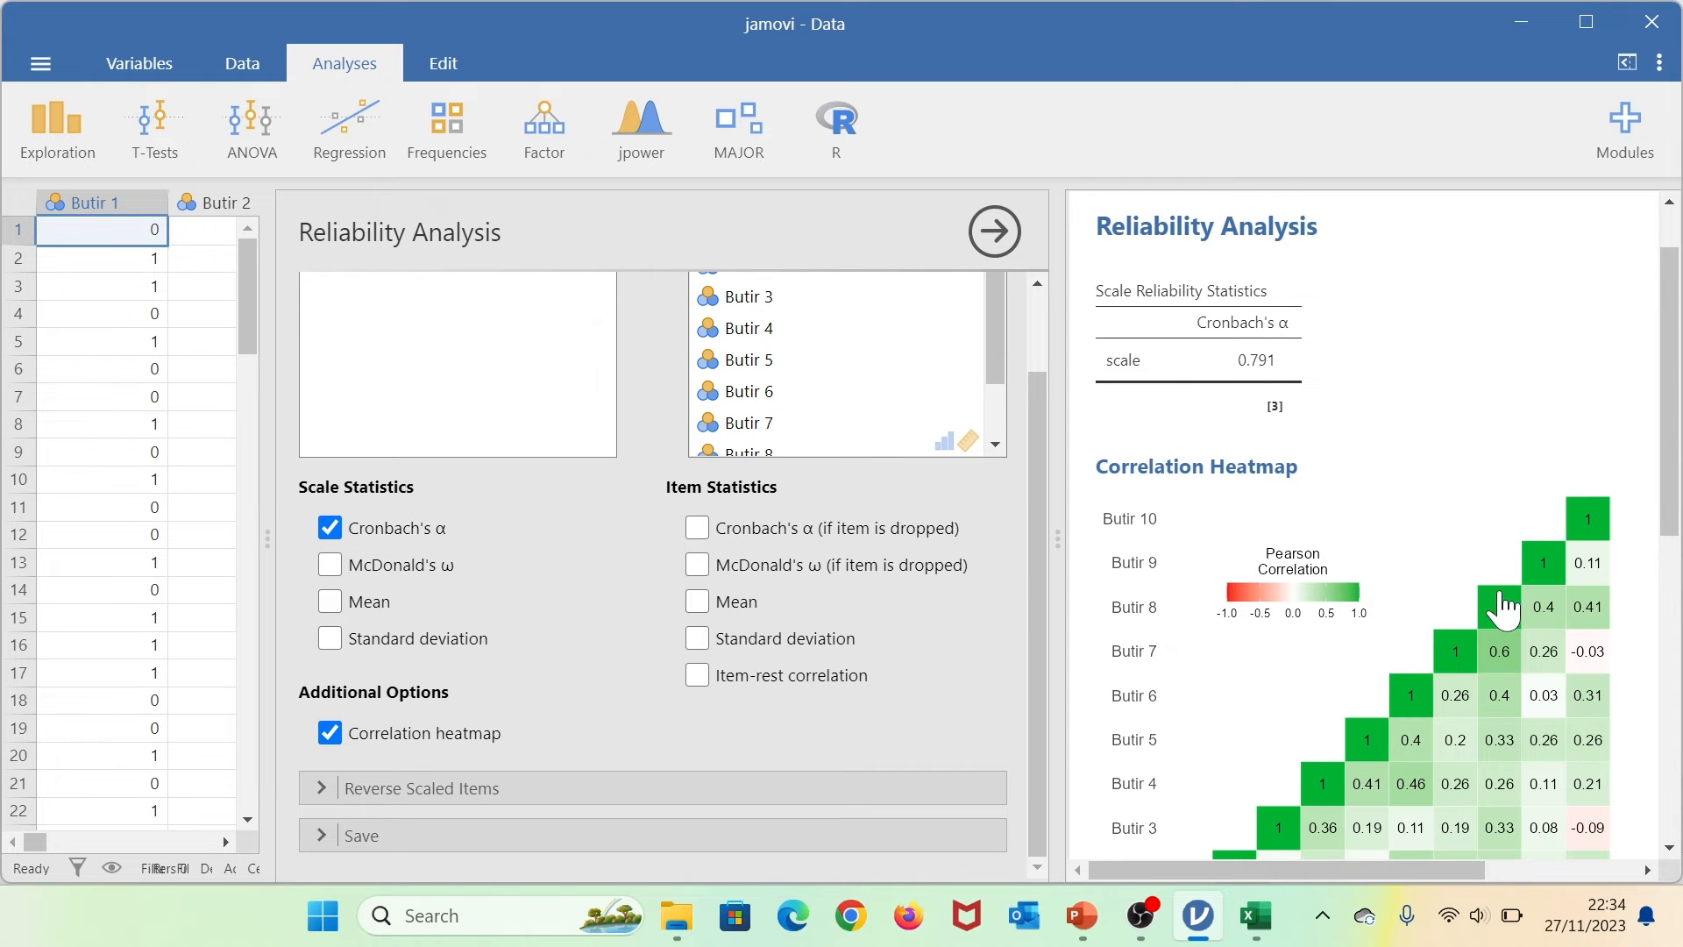
{"action": "scroll", "coordinate": [1507, 603], "scroll_direction": "down", "scroll_amount": 3}
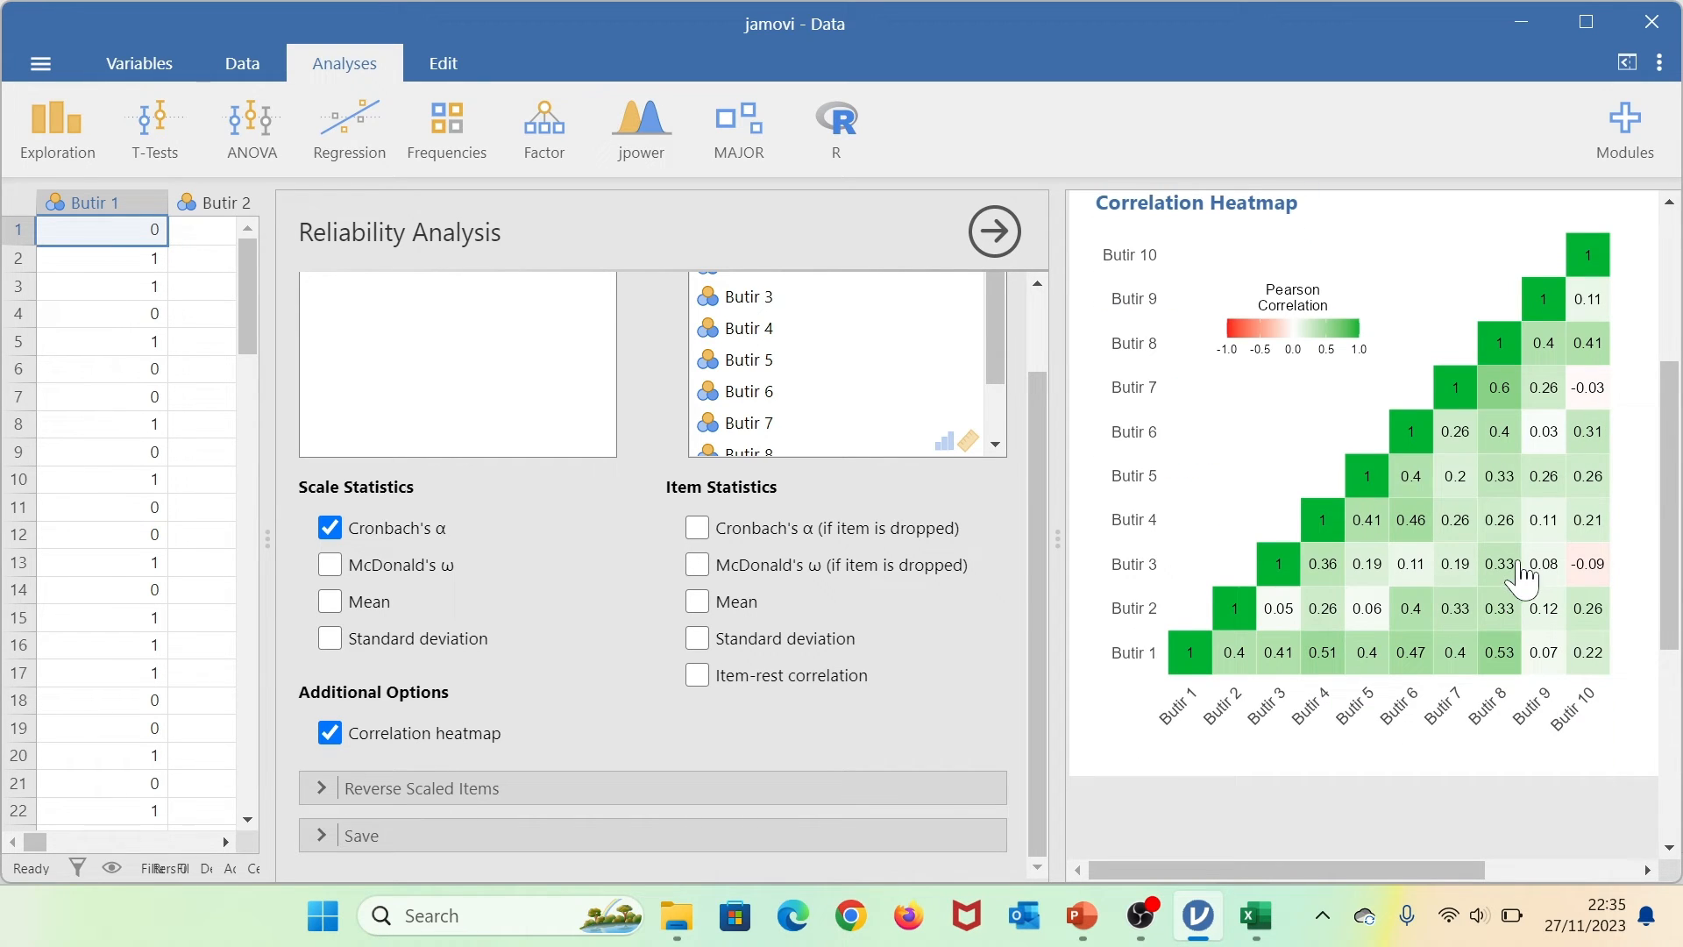
Include Cronbach's α (if item is dropped) and item-rest correlation in the item statistics, and review the resulting tables.
{"action": "scroll", "coordinate": [1523, 574], "scroll_direction": "up", "scroll_amount": 2}
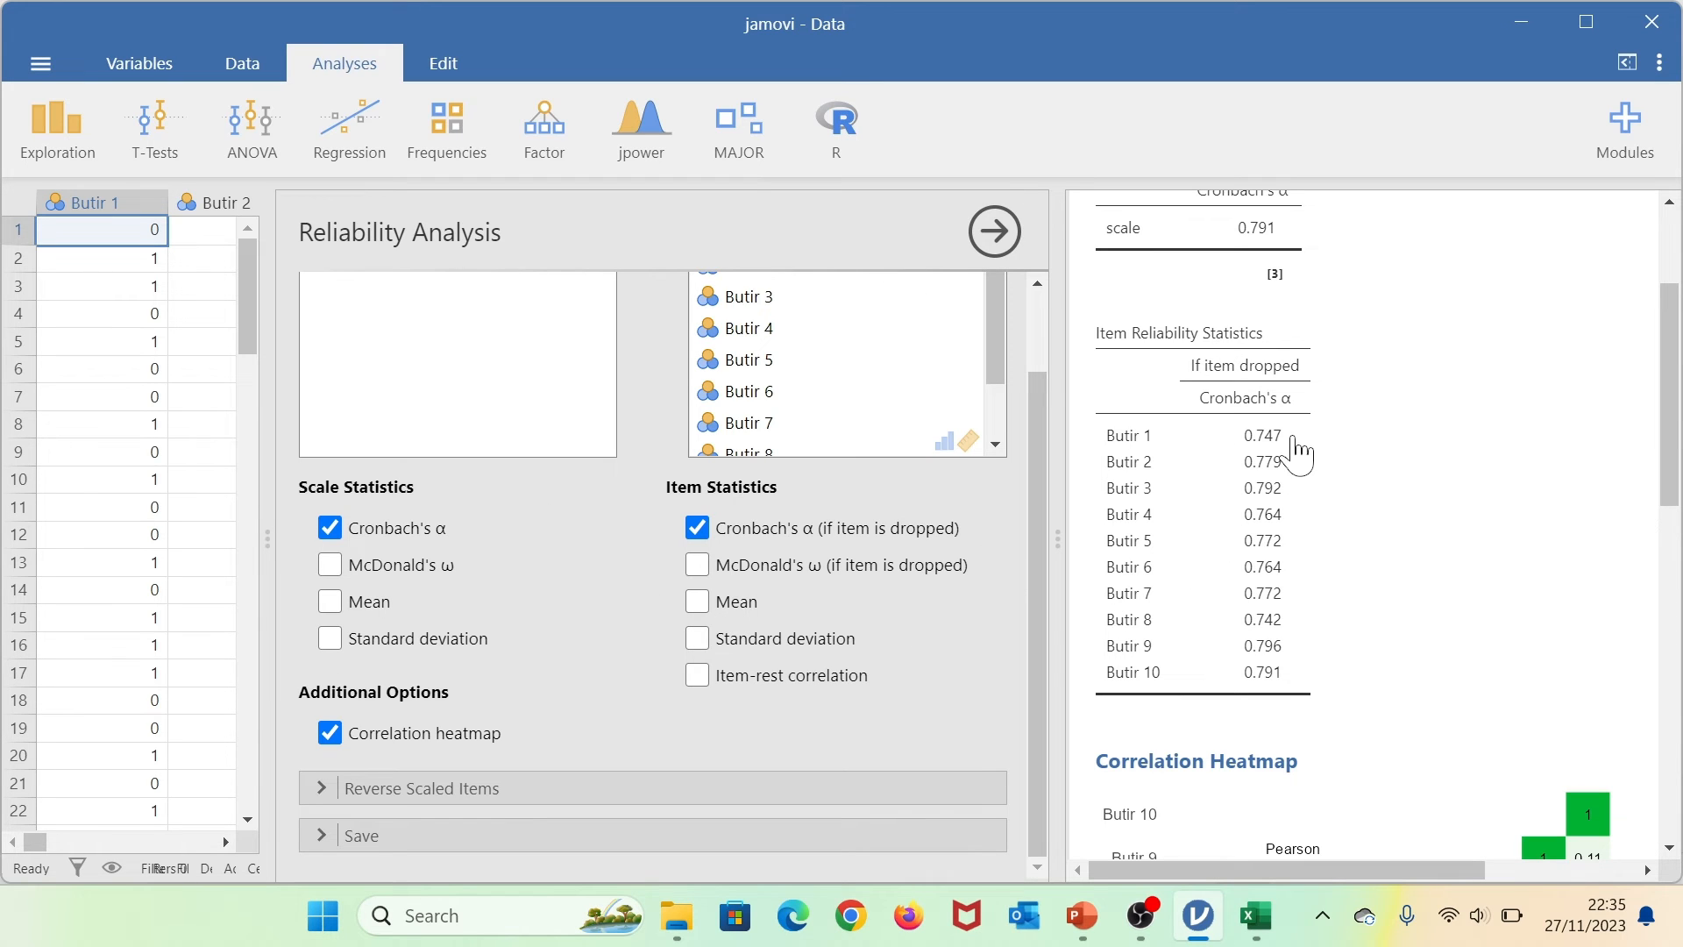
{"action": "left_click", "coordinate": [755, 683]}
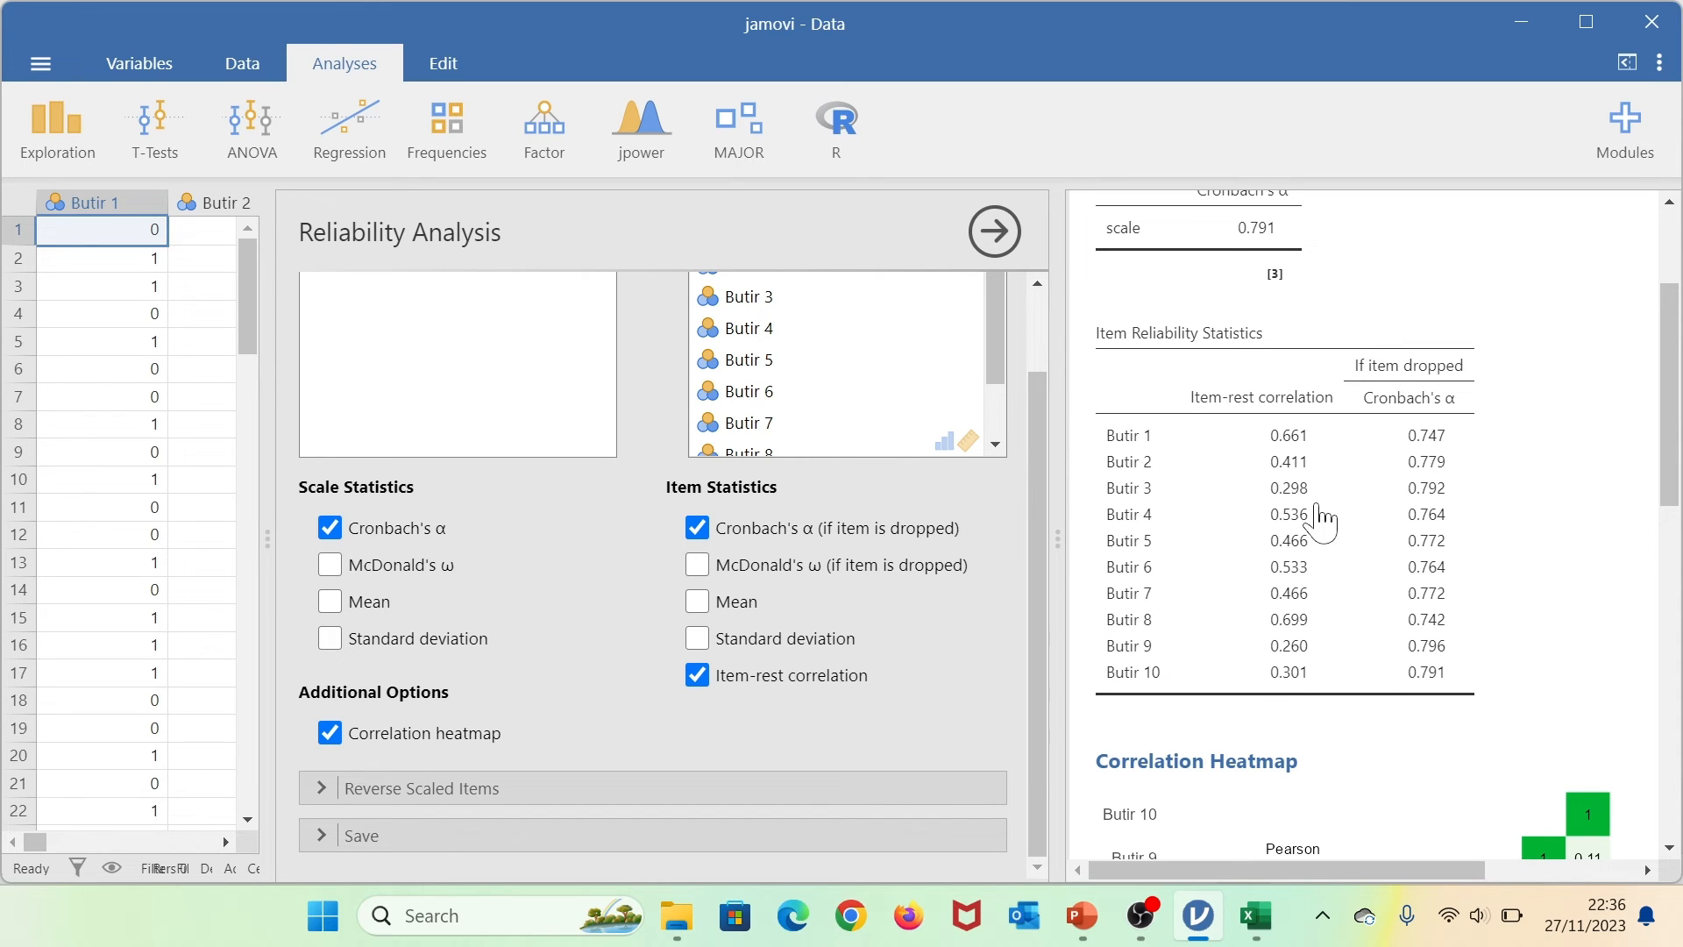
{"action": "scroll", "coordinate": [1353, 453], "scroll_direction": "up", "scroll_amount": 2}
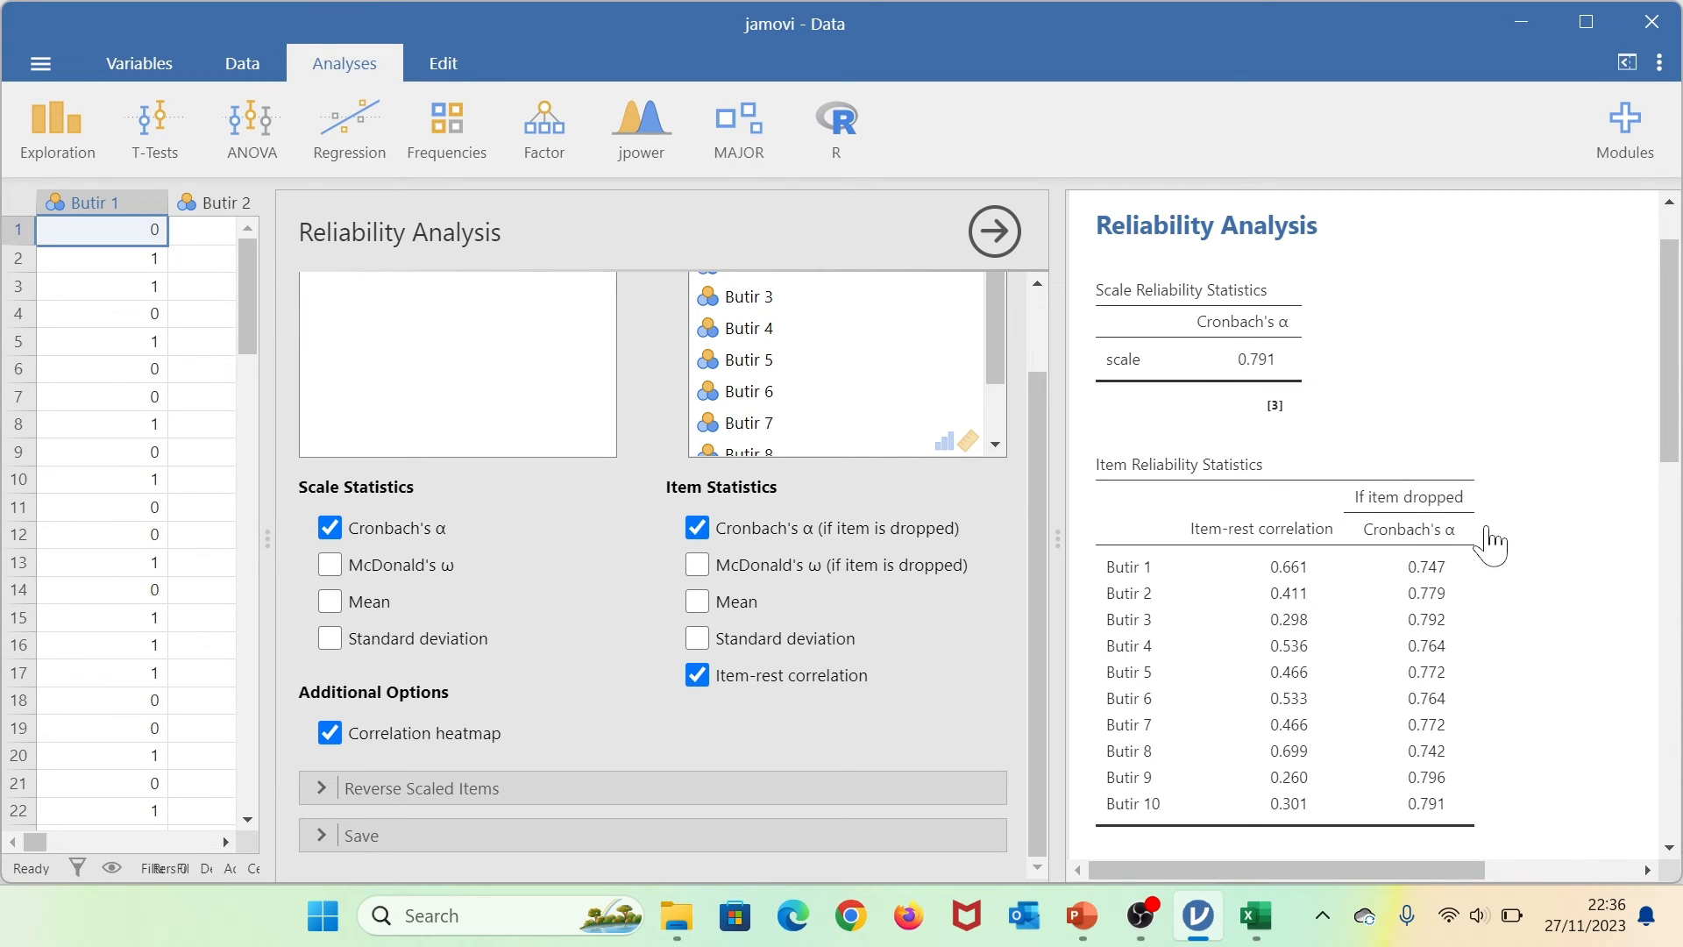
{"action": "scroll", "coordinate": [1490, 543], "scroll_direction": "down", "scroll_amount": 8}
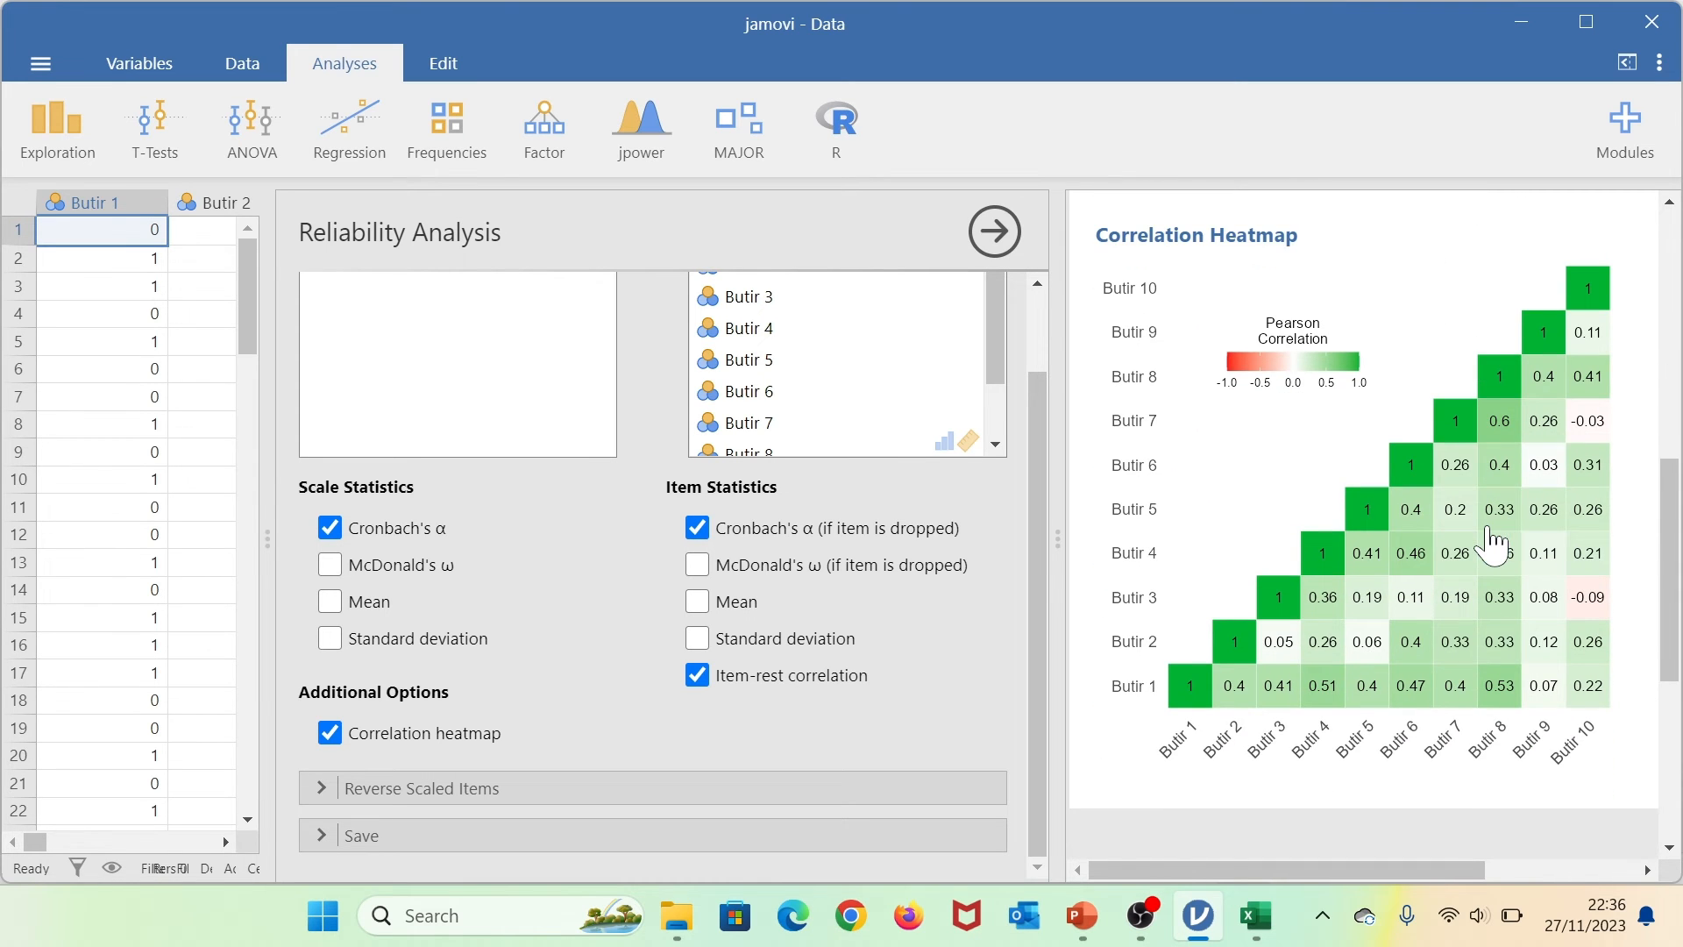
{"action": "scroll", "coordinate": [1492, 540], "scroll_direction": "up", "scroll_amount": 5}
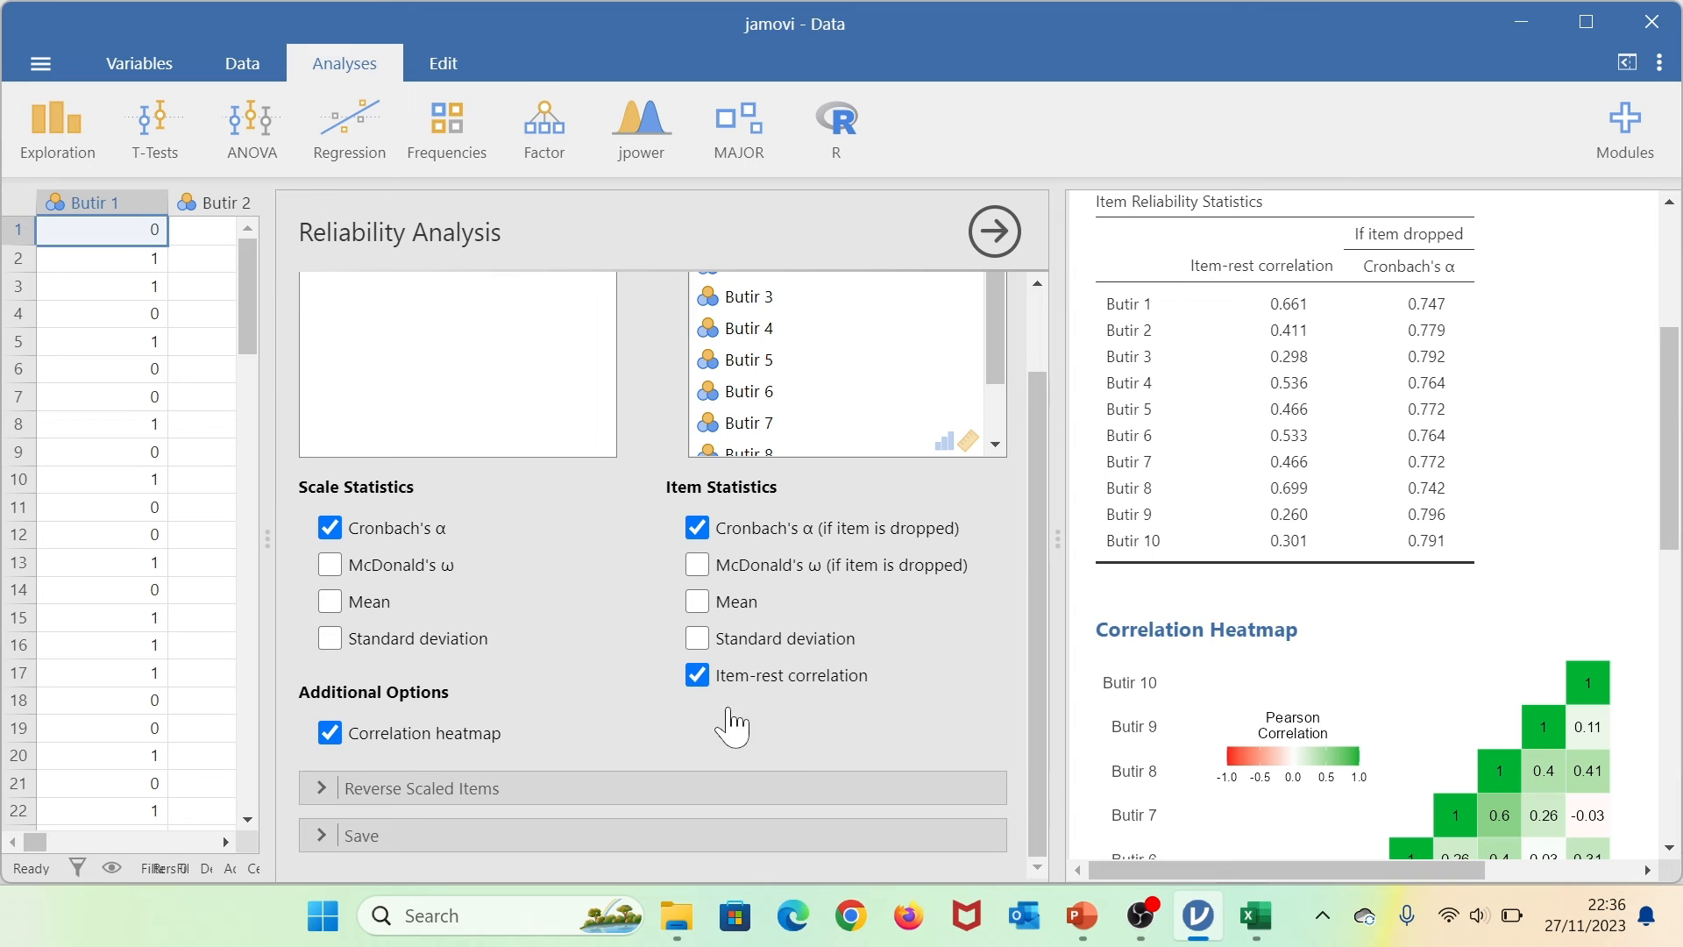
Try out the standard deviation and mean item statistics, and leave both out of the table.
{"action": "left_click", "coordinate": [698, 639]}
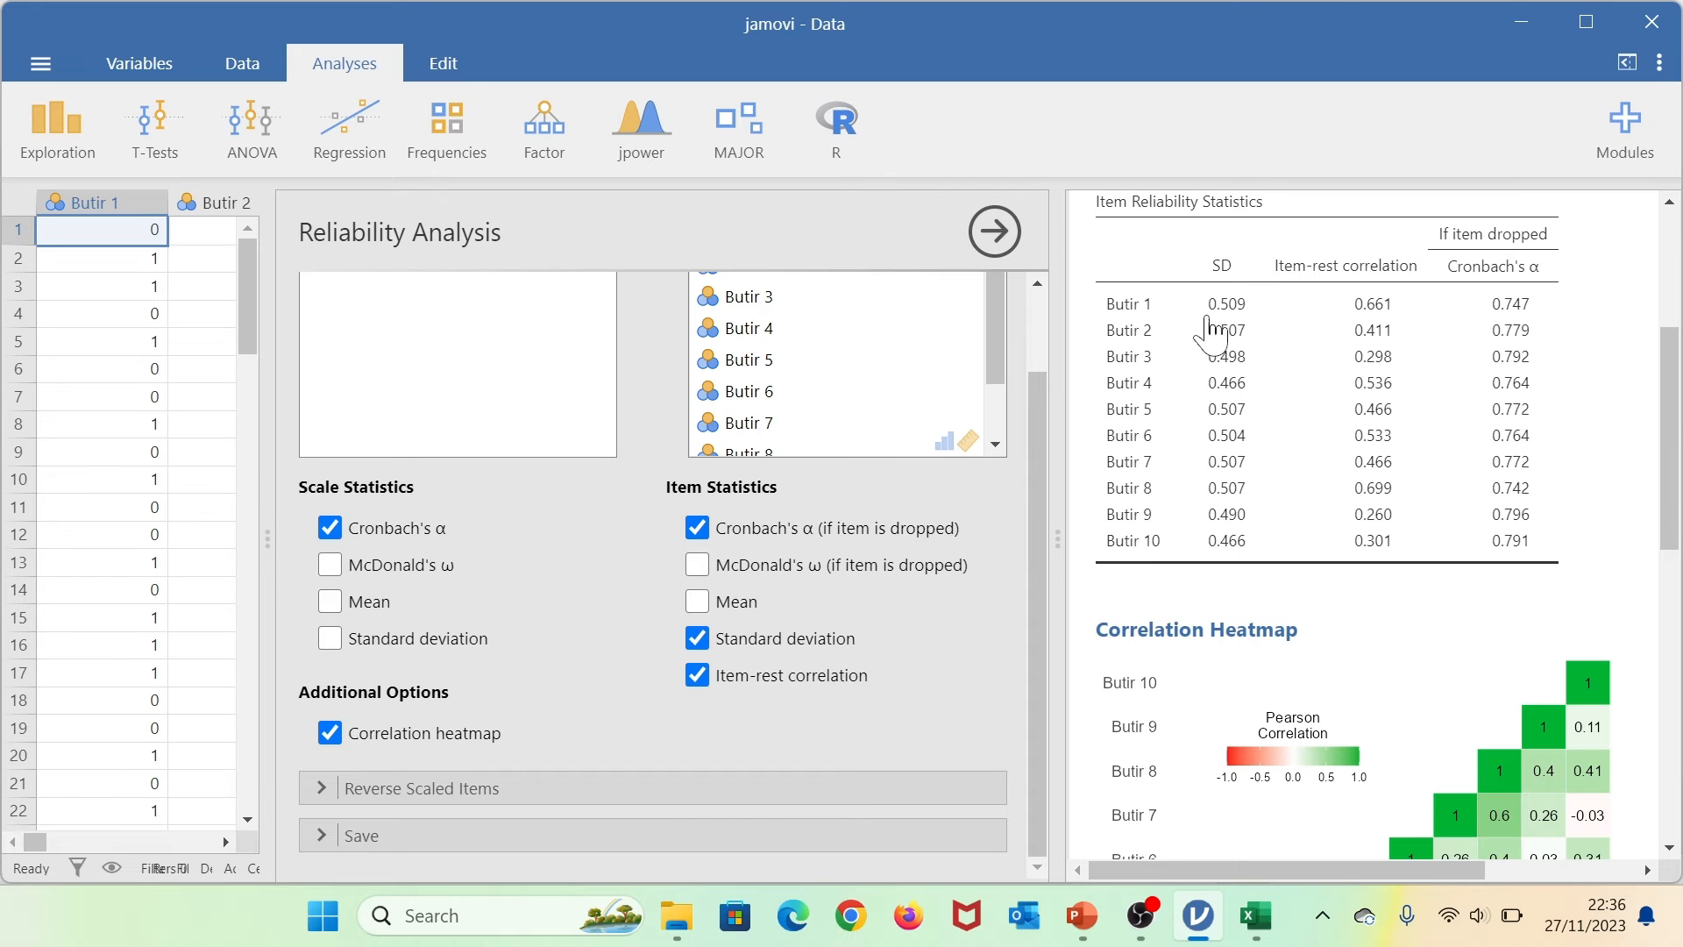
{"action": "left_click", "coordinate": [713, 610]}
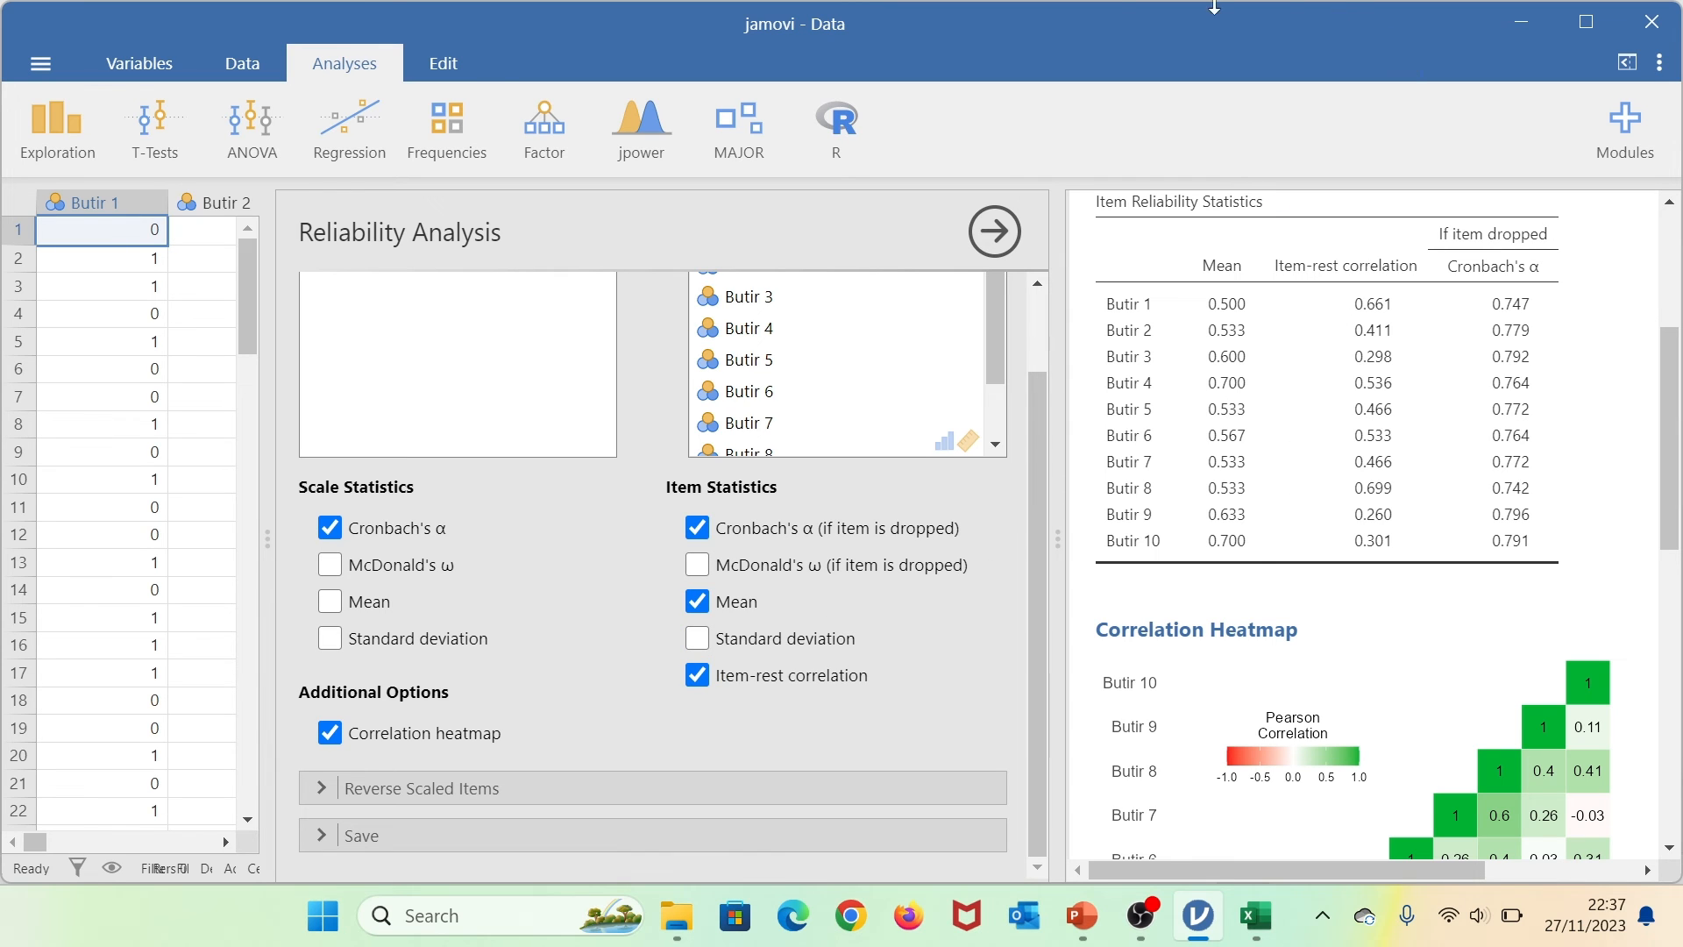
{"action": "left_click", "coordinate": [697, 601]}
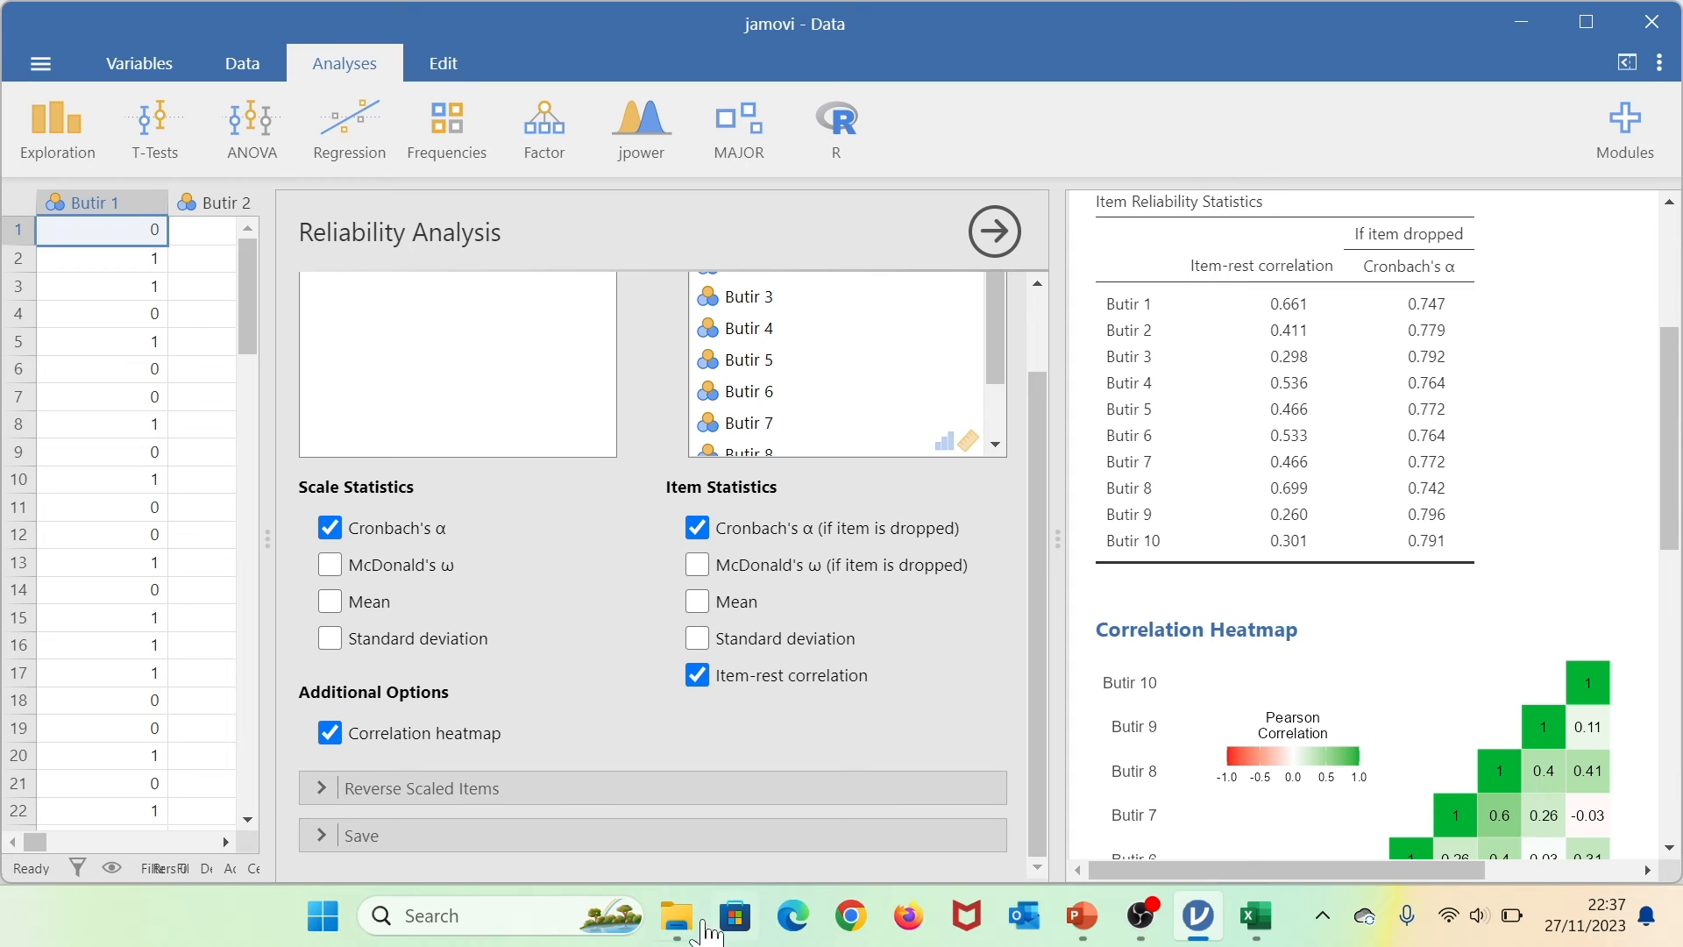
Set Butir 3 as a reverse scaled item in the reliability analysis.
{"action": "left_click", "coordinate": [449, 788]}
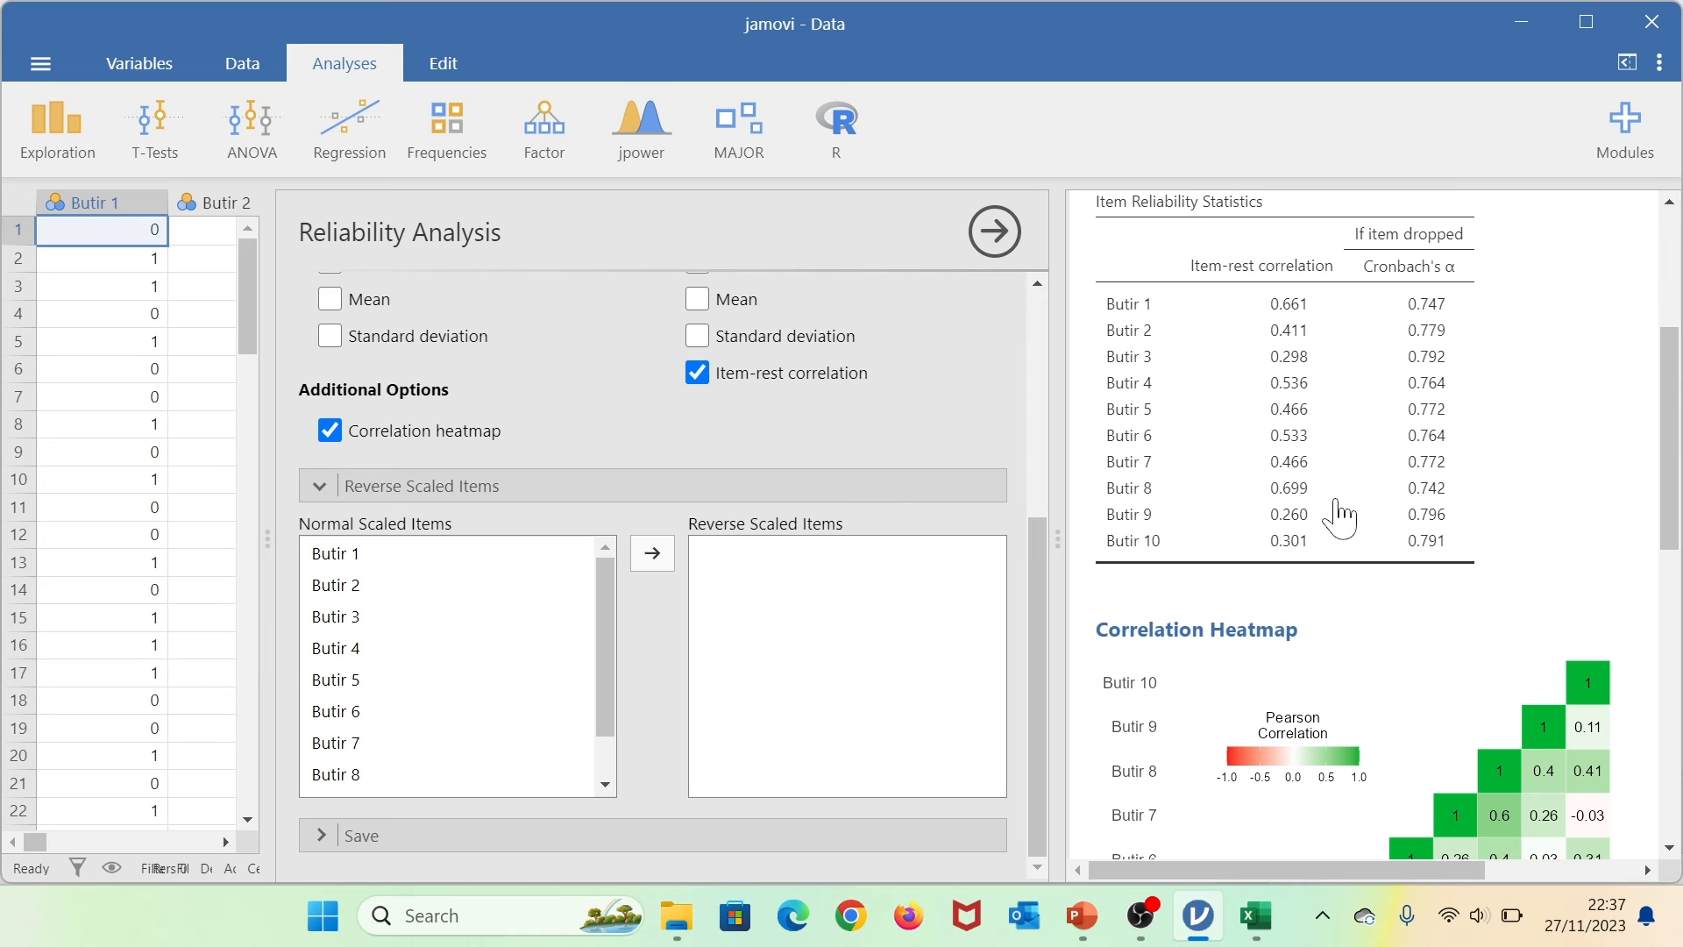
{"action": "scroll", "coordinate": [1339, 517], "scroll_direction": "up", "scroll_amount": 3}
{"action": "scroll", "coordinate": [1339, 517], "scroll_direction": "down", "scroll_amount": 2}
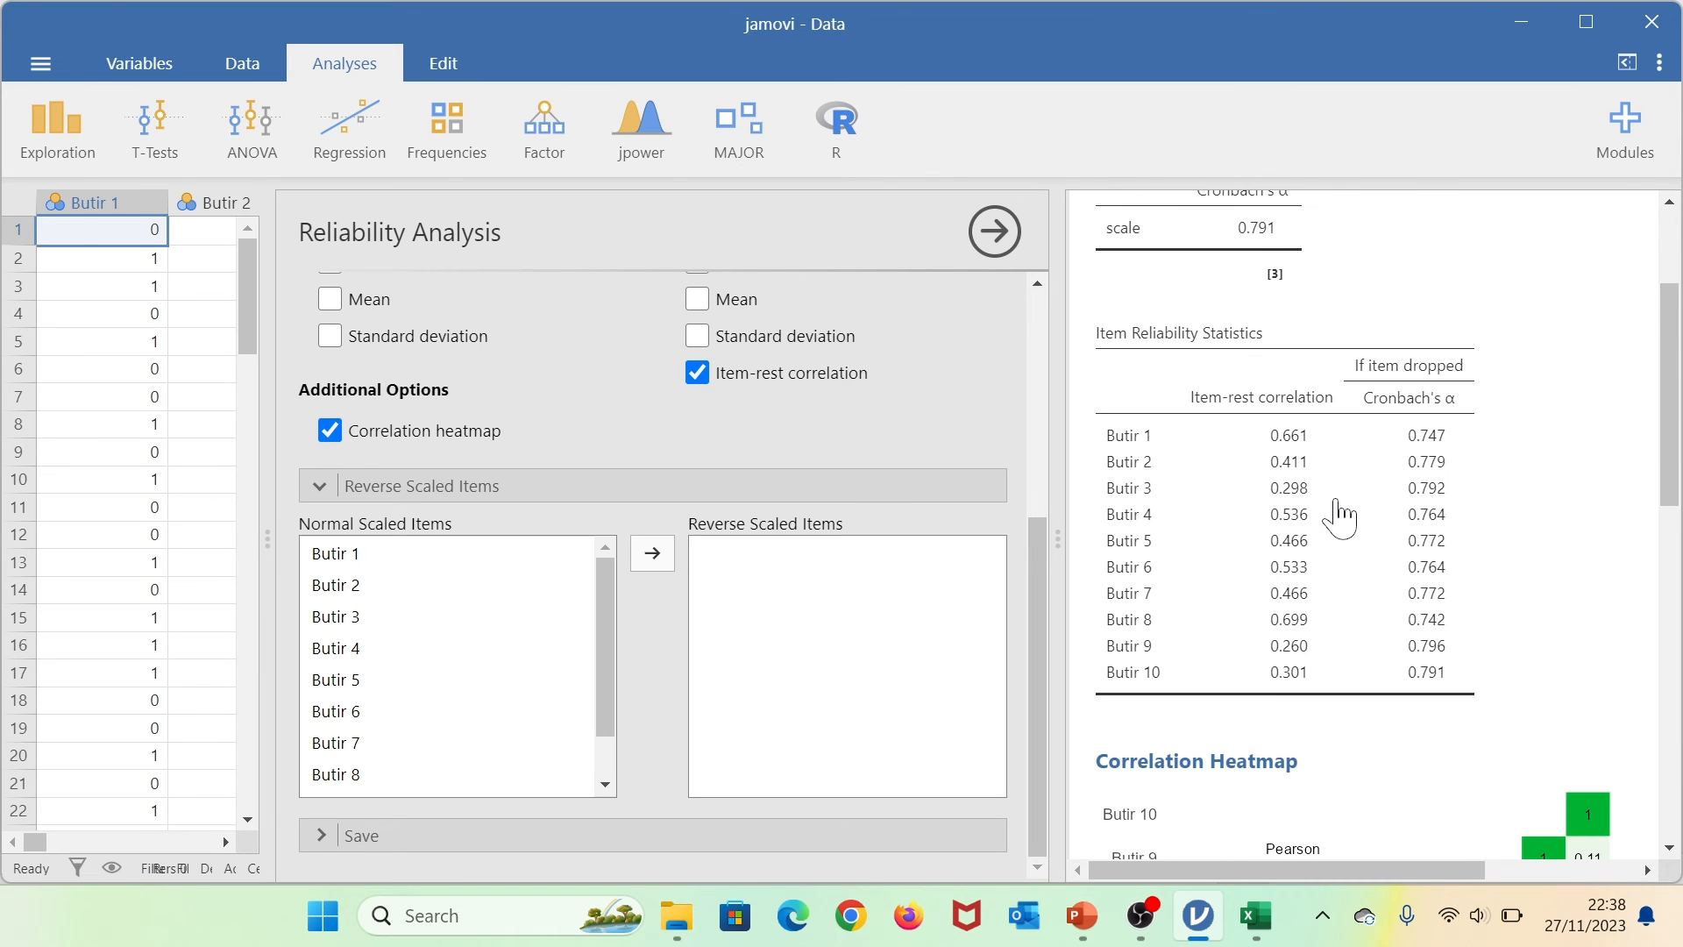
{"action": "scroll", "coordinate": [1338, 517], "scroll_direction": "up", "scroll_amount": 2}
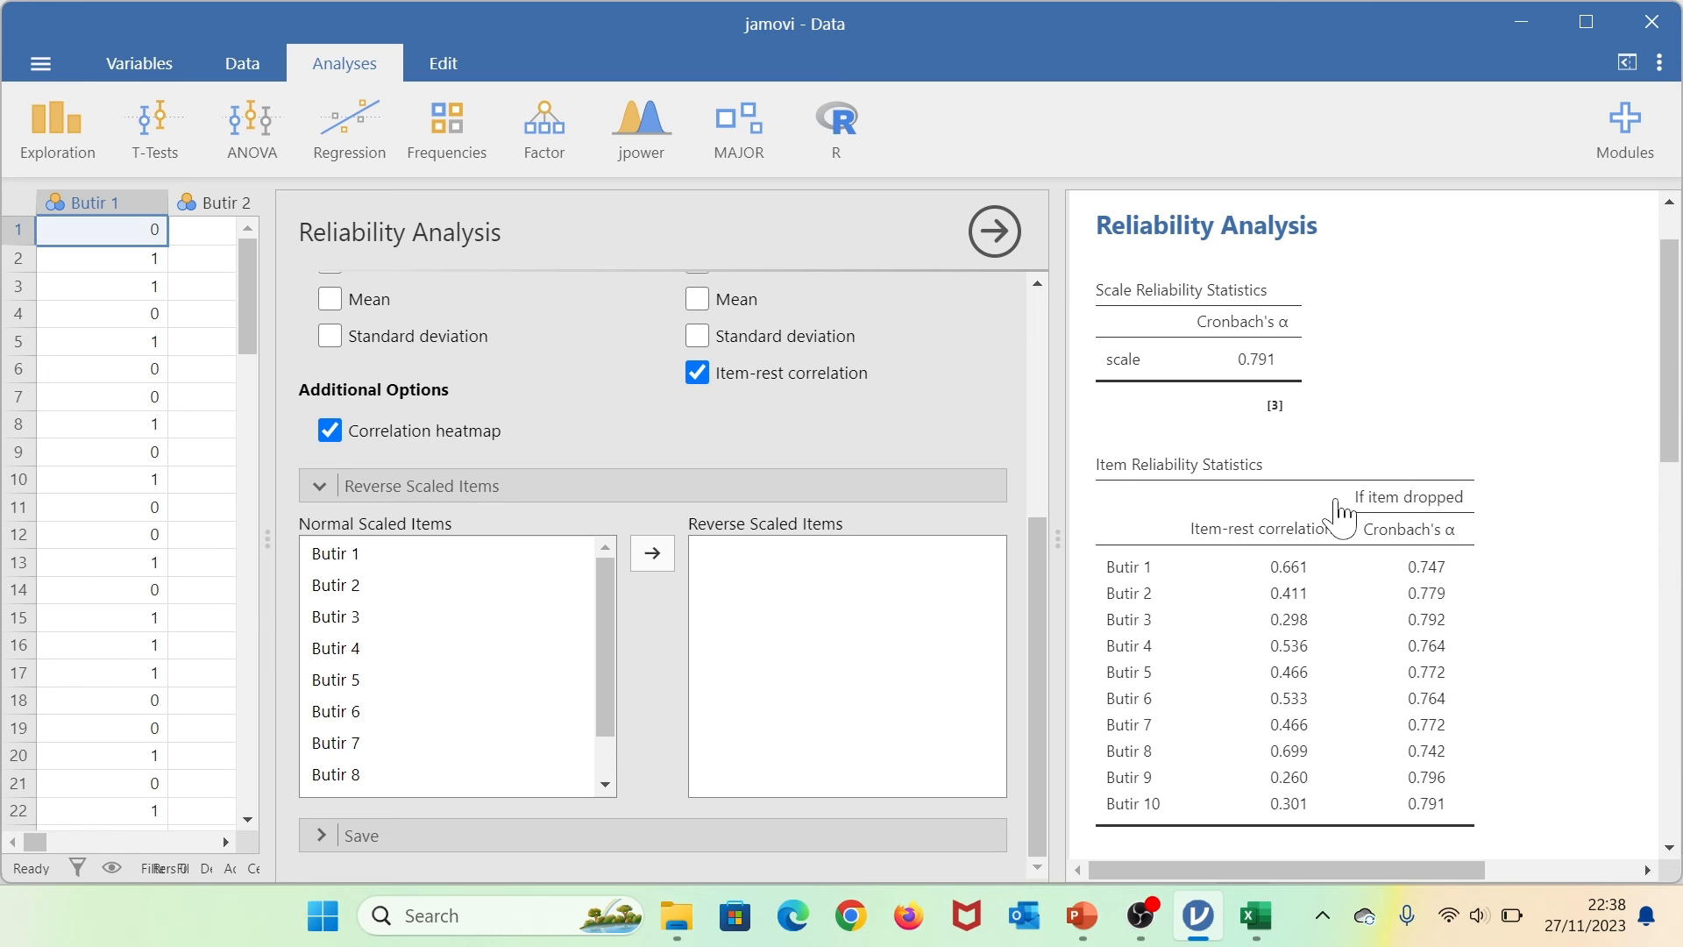
{"action": "left_click", "coordinate": [418, 561]}
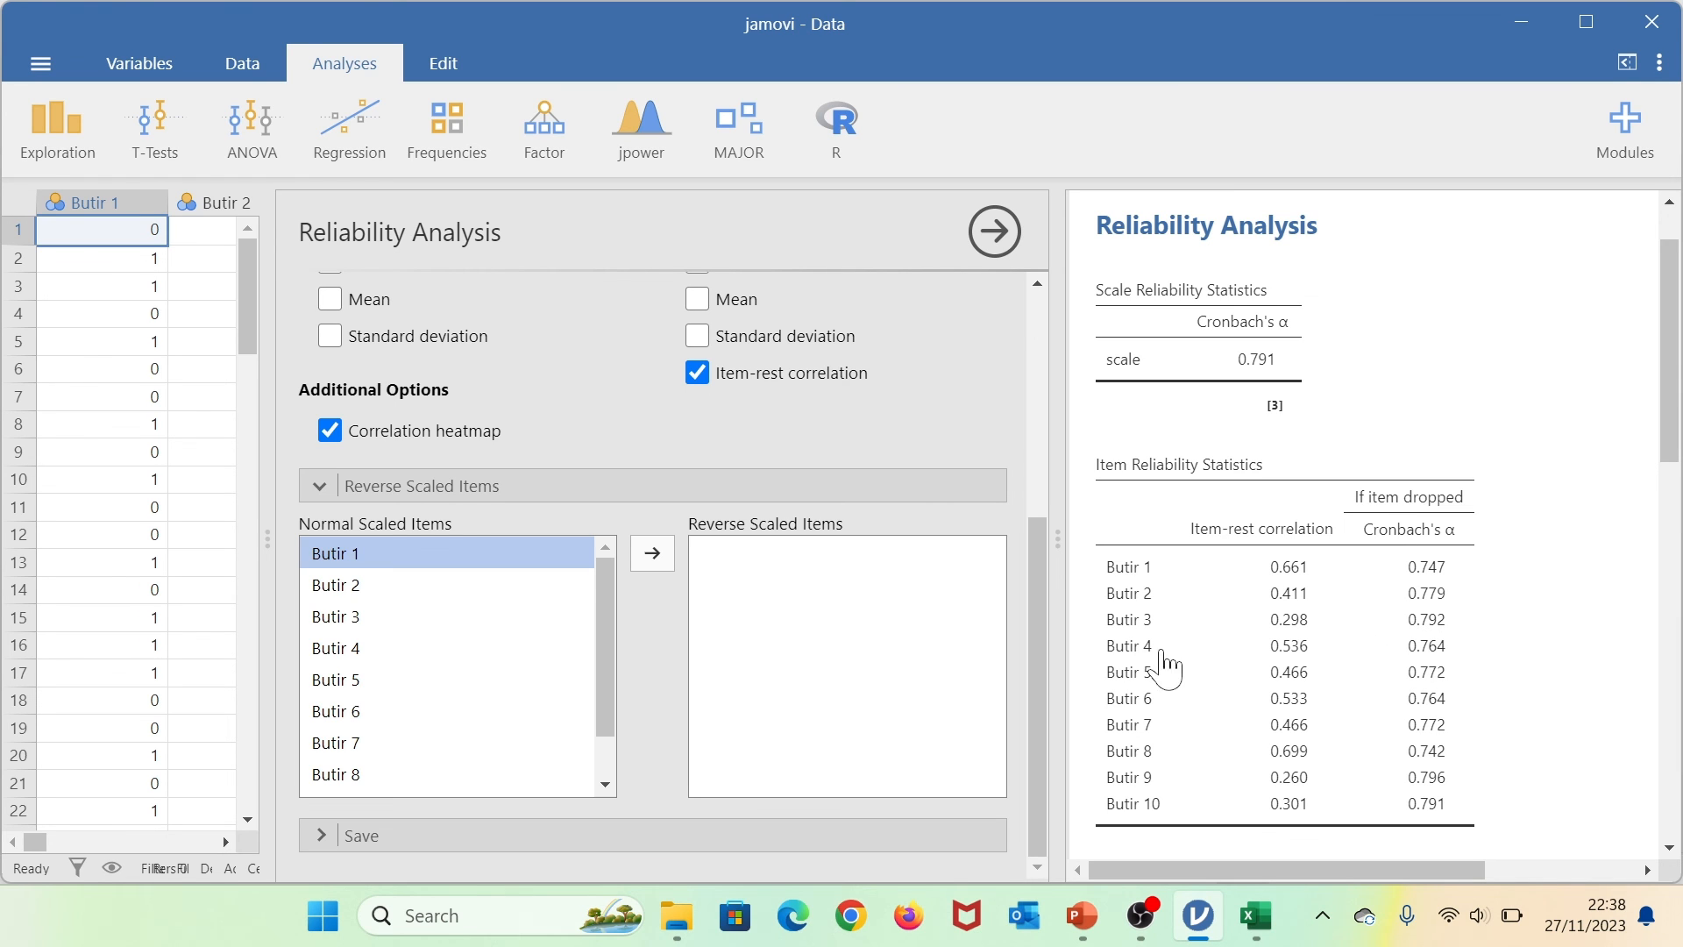
{"action": "left_click", "coordinate": [470, 628]}
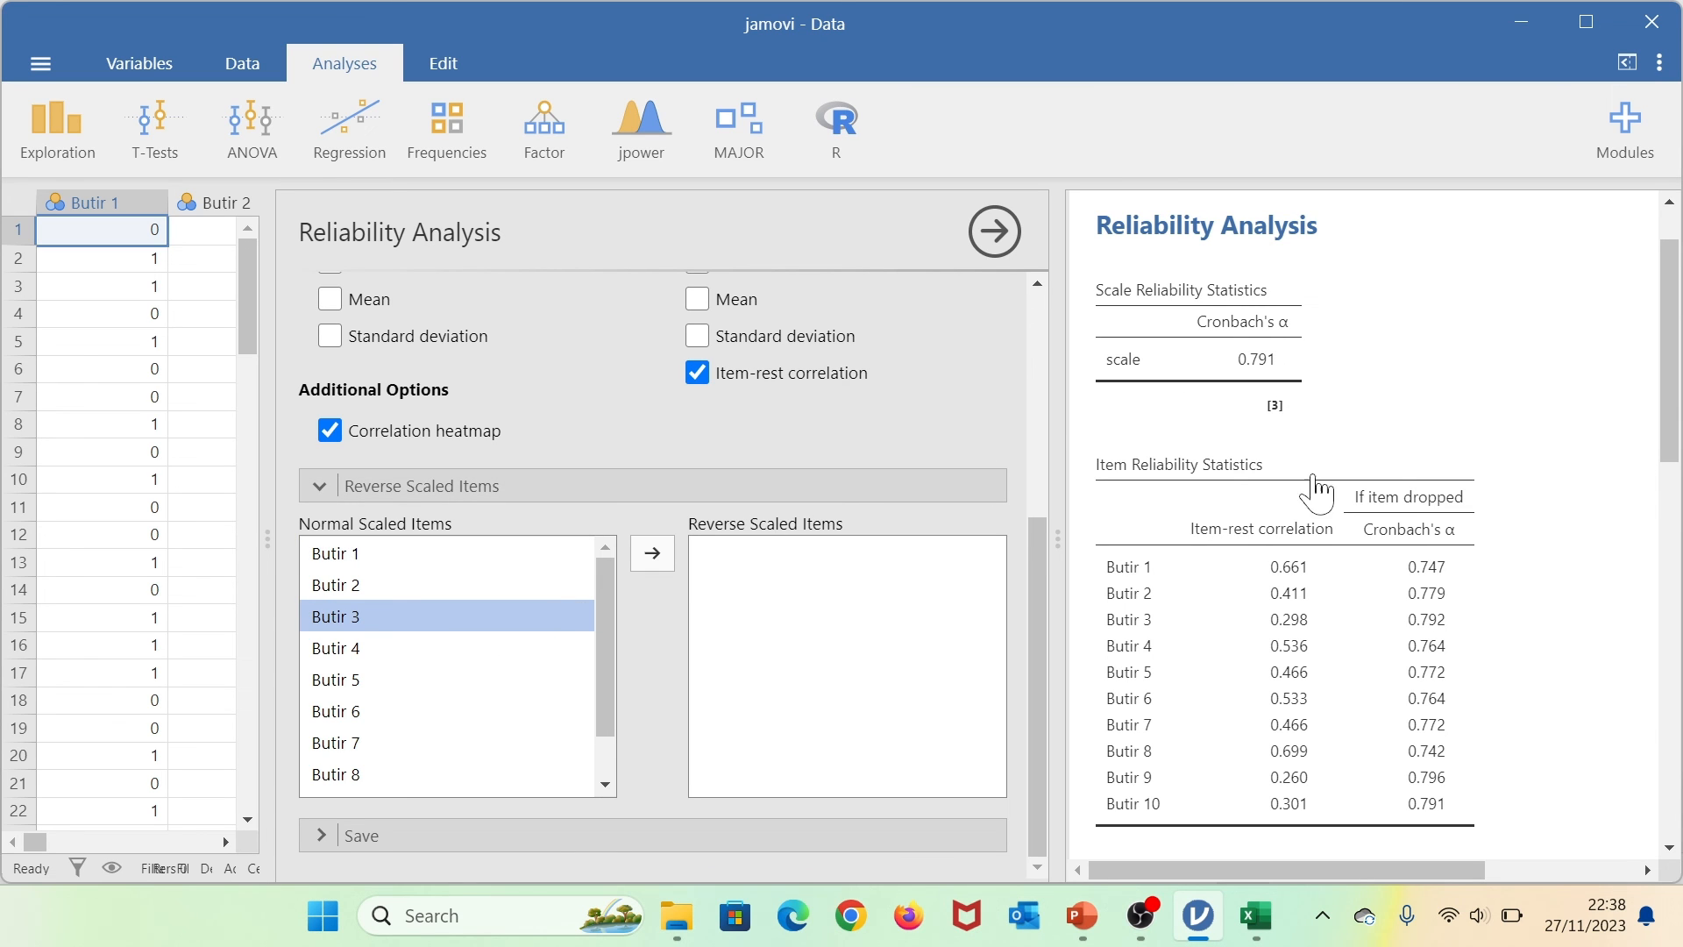
{"action": "left_click", "coordinate": [649, 555]}
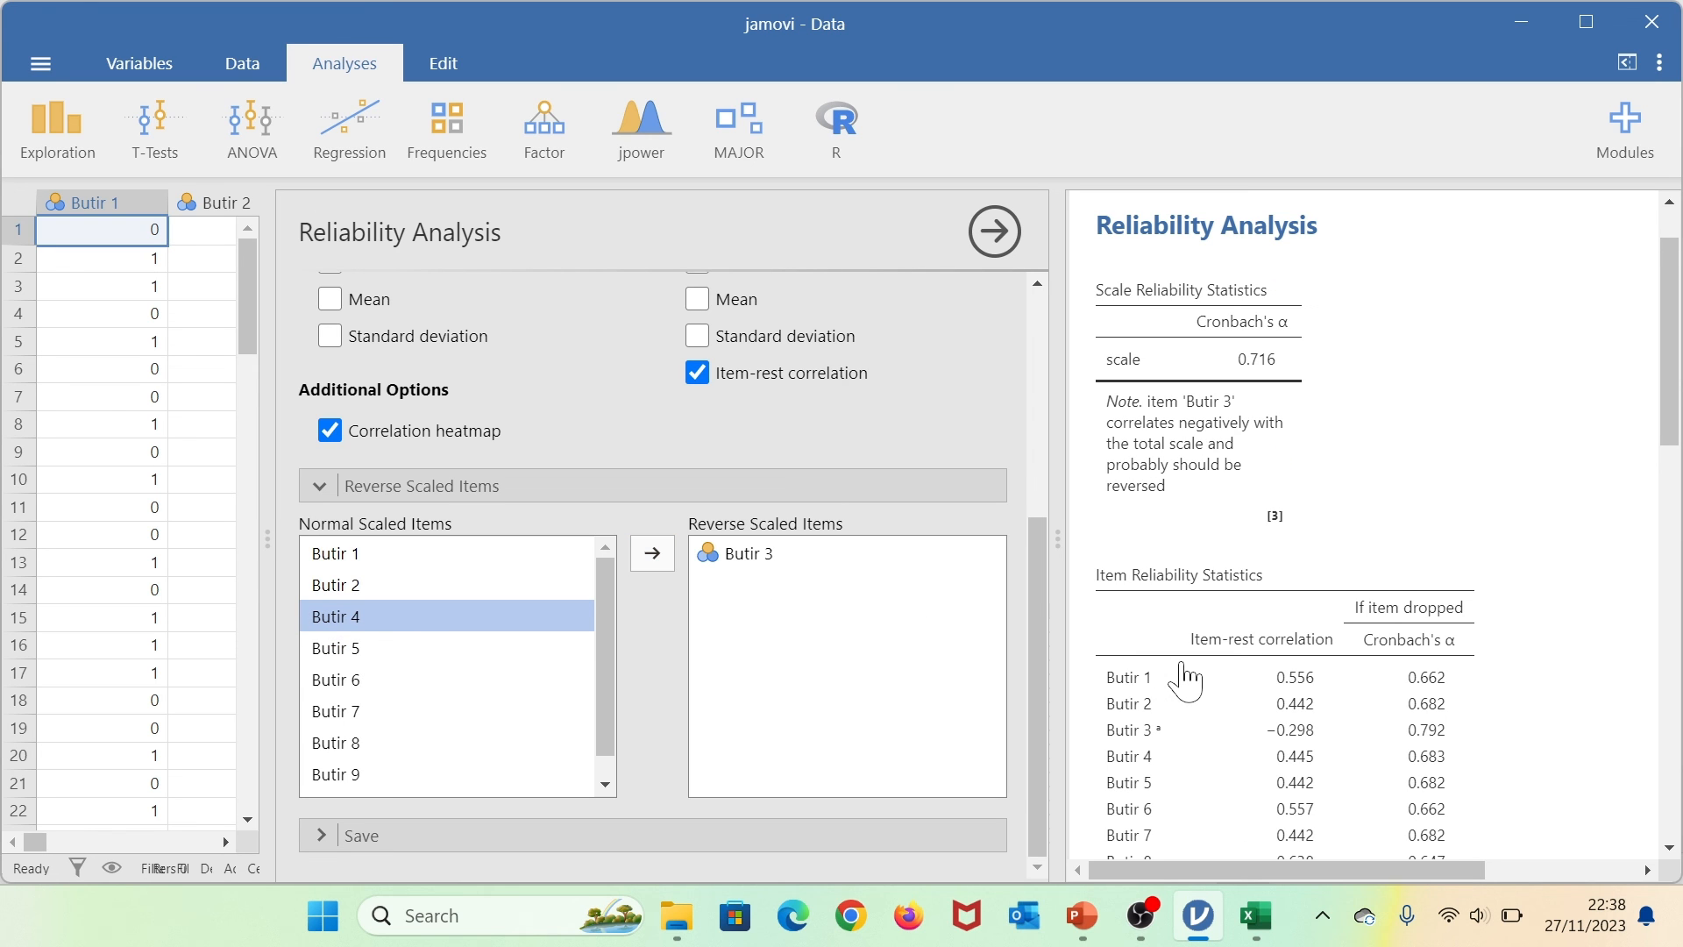
Check the recalculated reliability tables and return Butir 3 to the normal scaled items.
{"action": "scroll", "coordinate": [1185, 681], "scroll_direction": "down", "scroll_amount": 3}
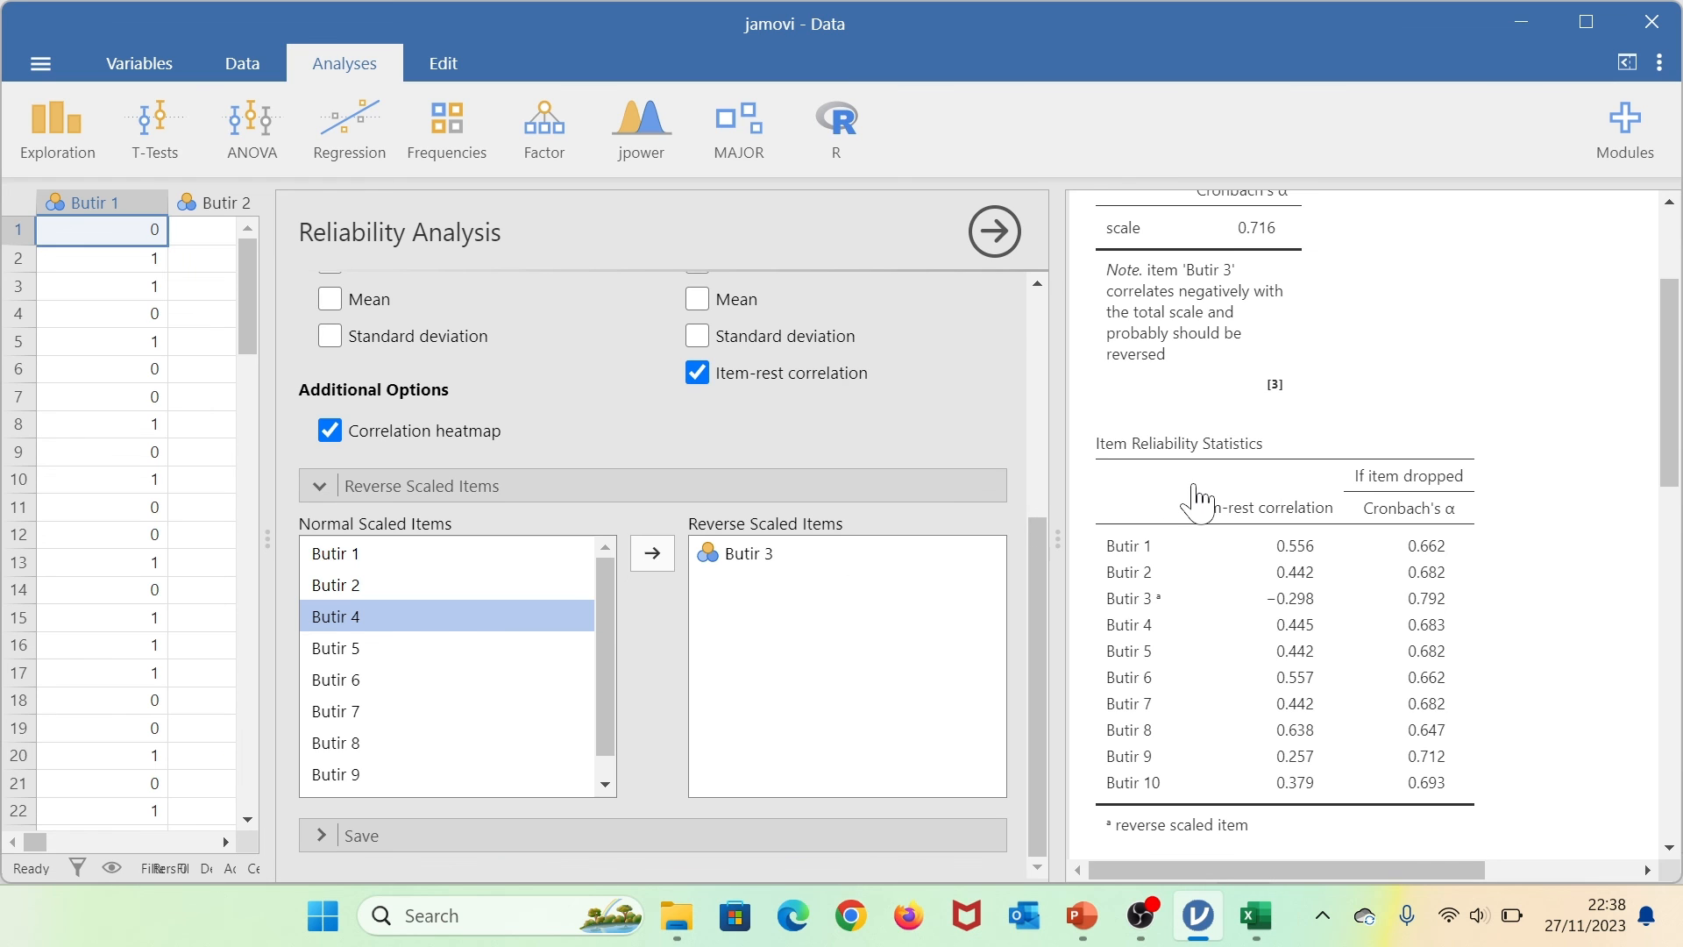
{"action": "scroll", "coordinate": [1196, 498], "scroll_direction": "up", "scroll_amount": 3}
{"action": "left_click", "coordinate": [769, 570]}
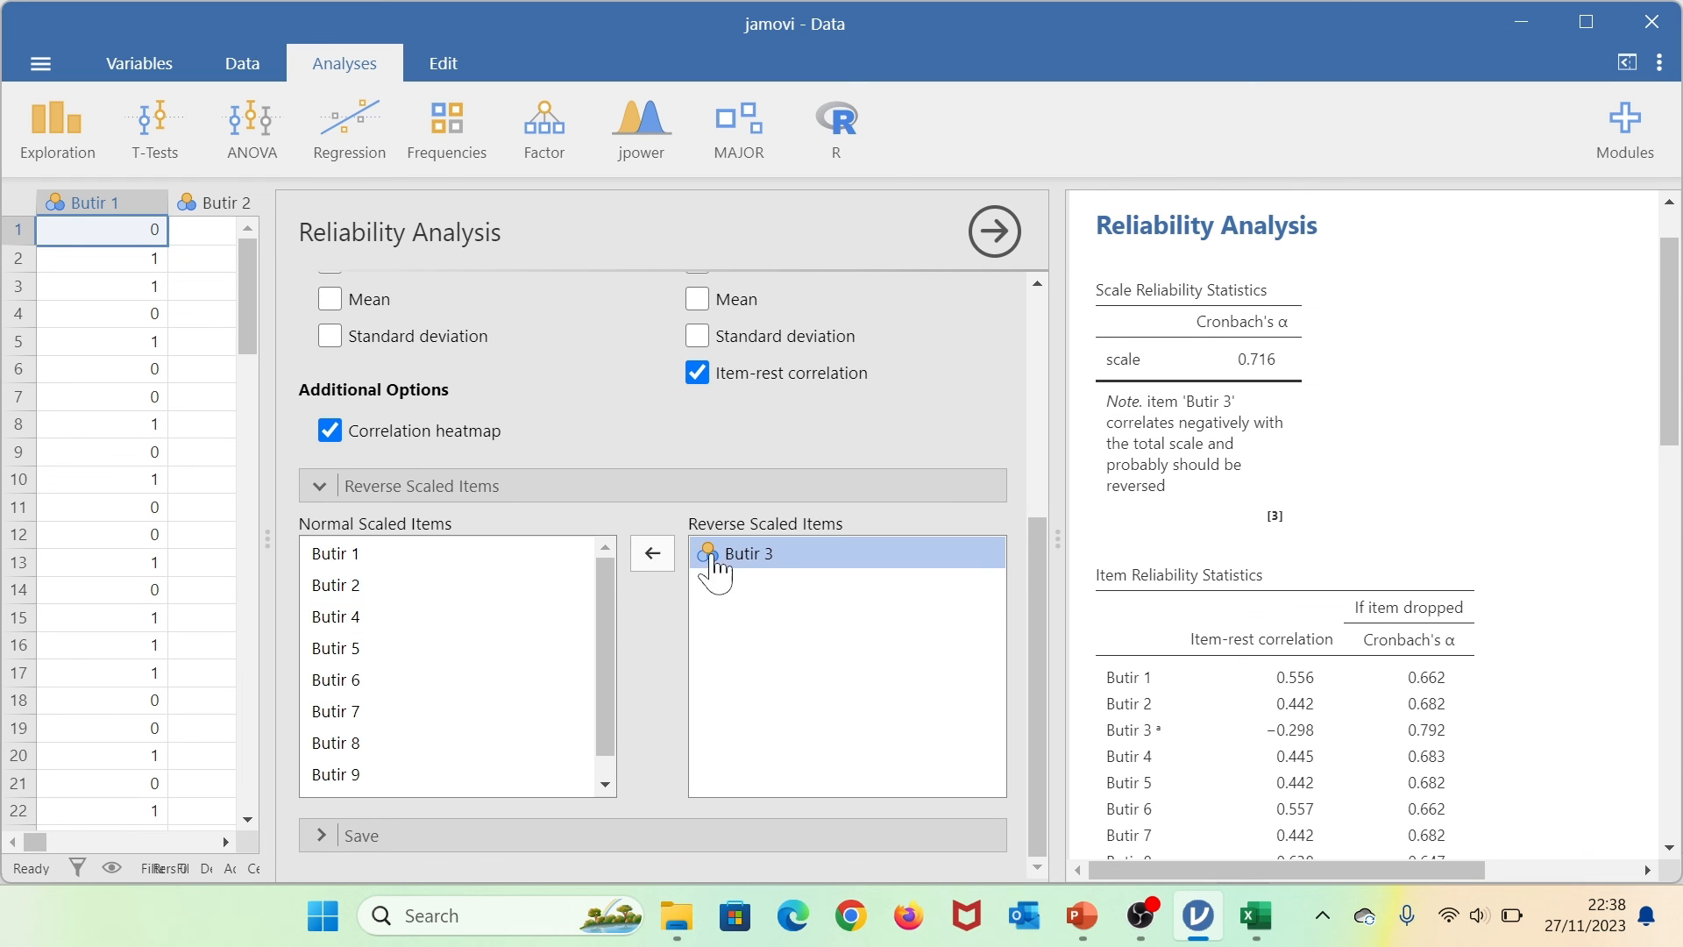
{"action": "left_click", "coordinate": [659, 561]}
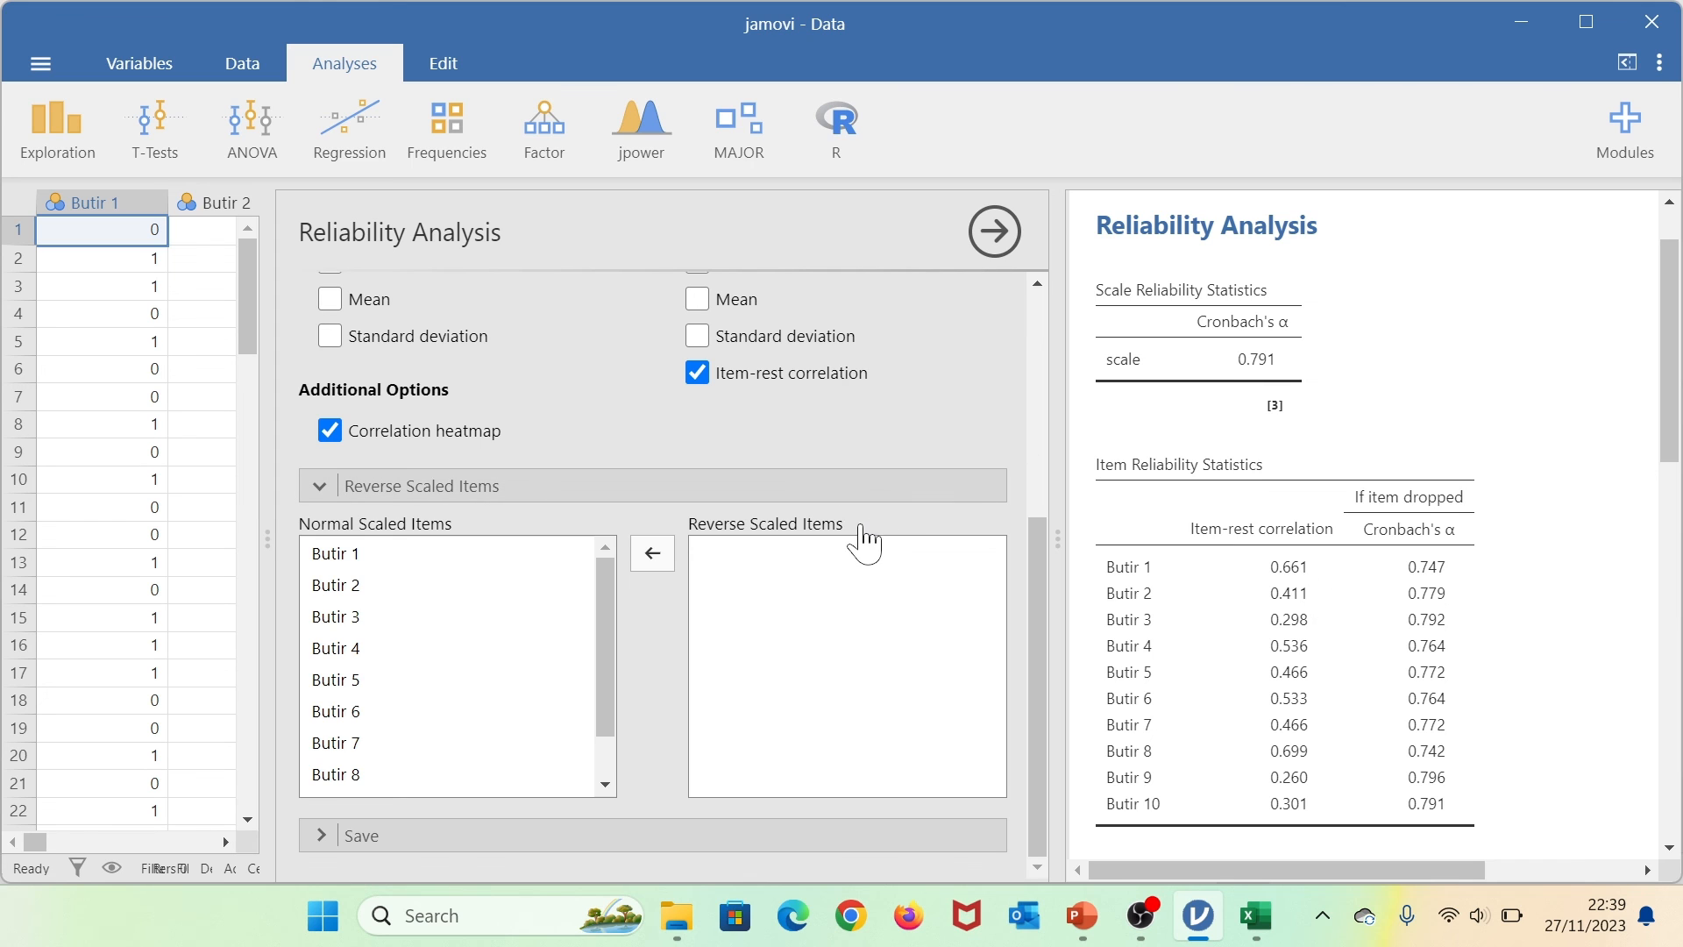
Look over the R module's available editors and widen the data sheet area to show more Butir columns.
{"action": "scroll", "coordinate": [800, 565], "scroll_direction": "up", "scroll_amount": 5}
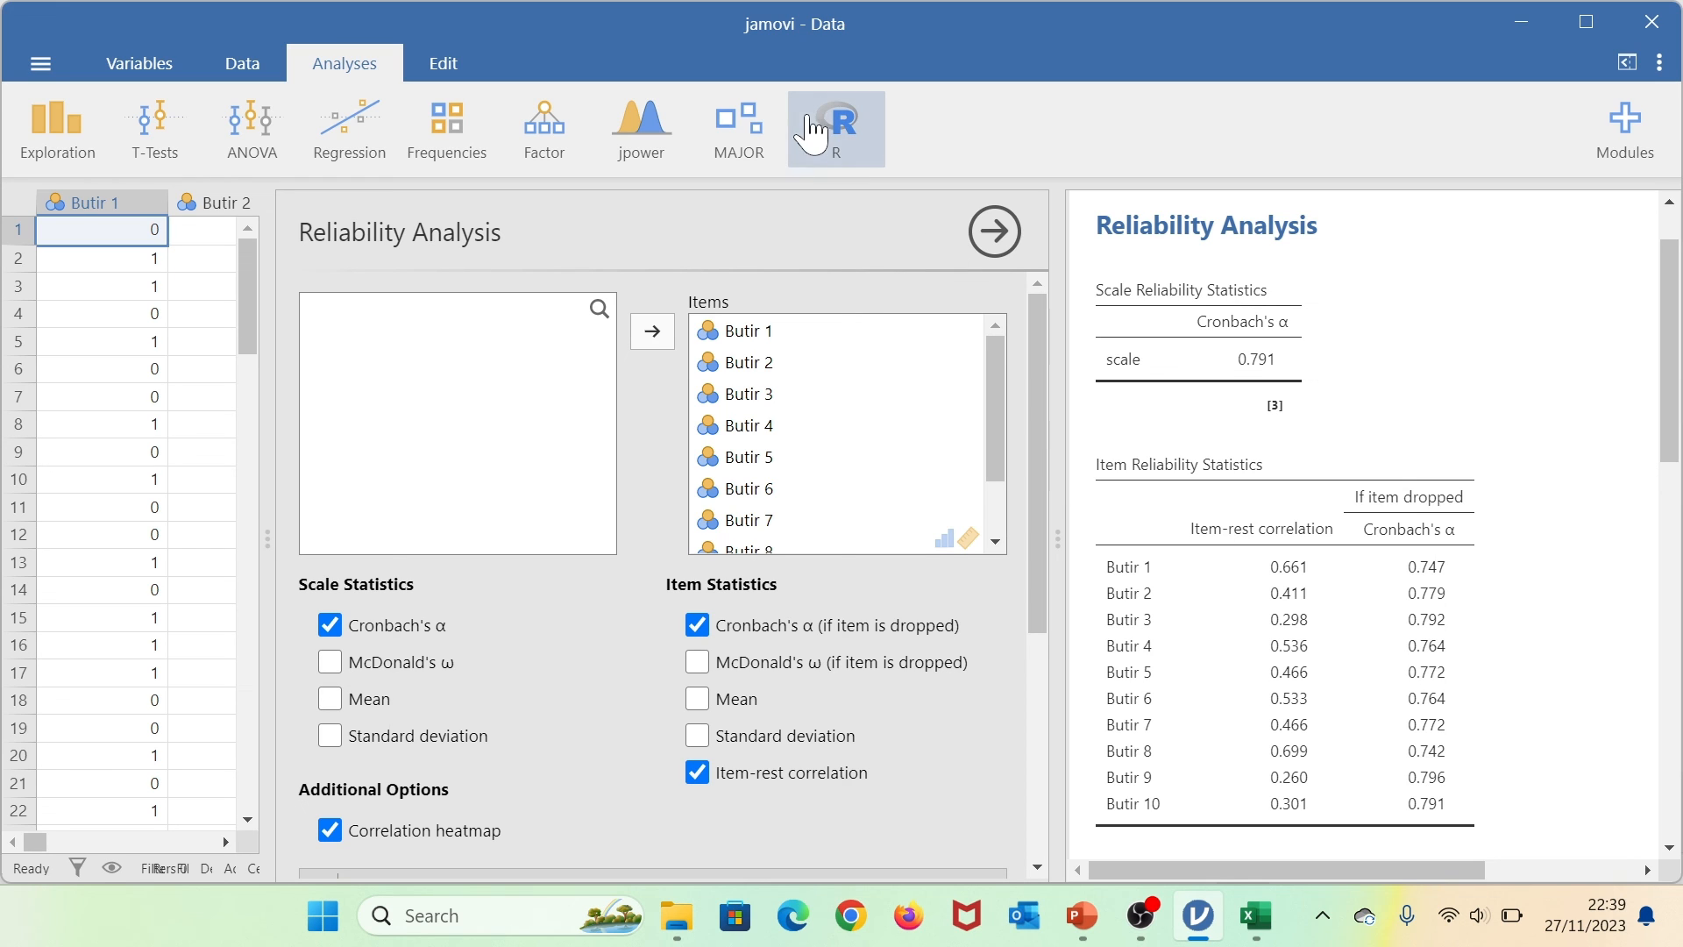
{"action": "left_click", "coordinate": [829, 140]}
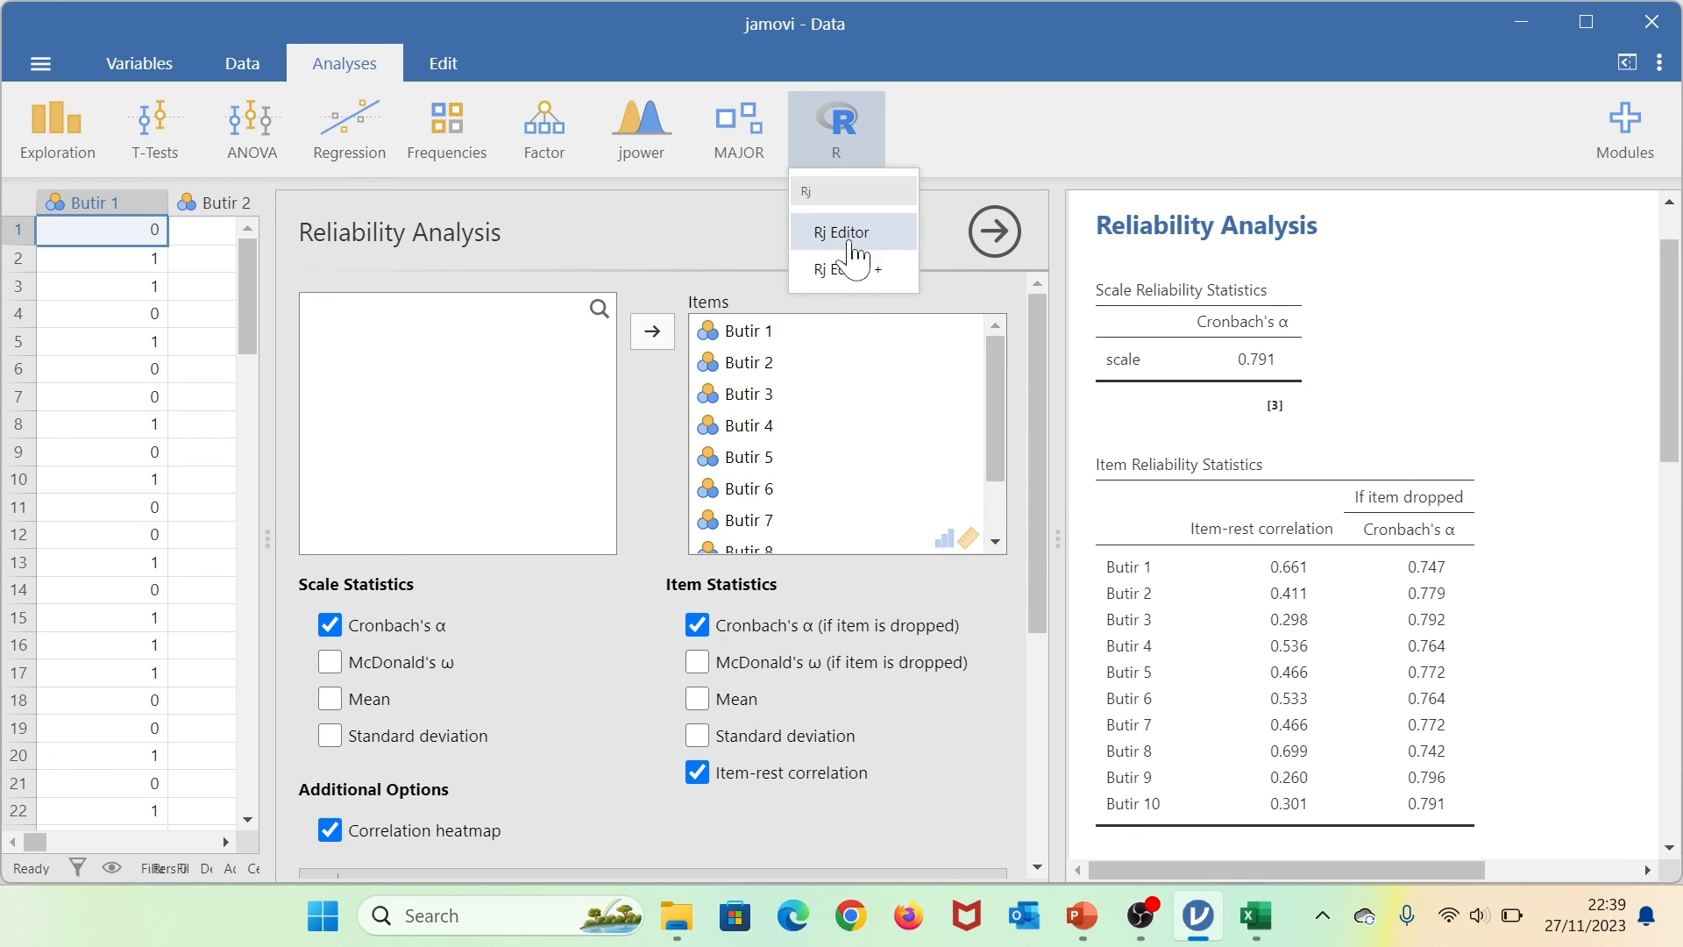
{"action": "left_click", "coordinate": [1098, 169]}
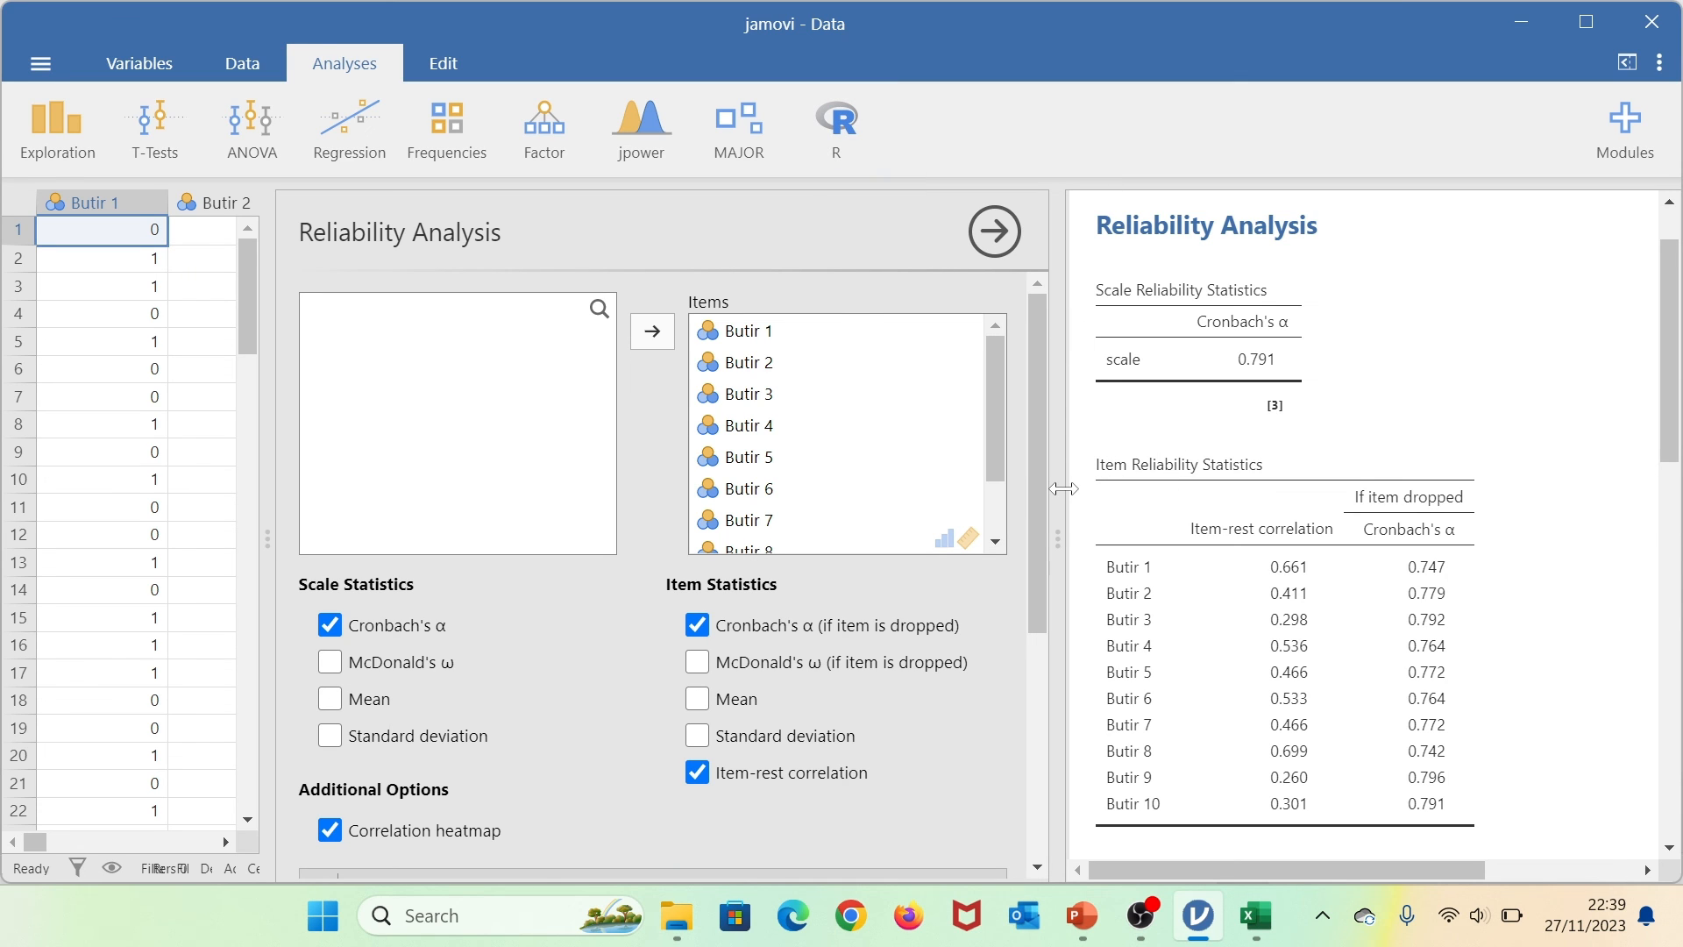
{"action": "left_click_drag", "start_coordinate": [1063, 488], "coordinate": [1259, 552]}
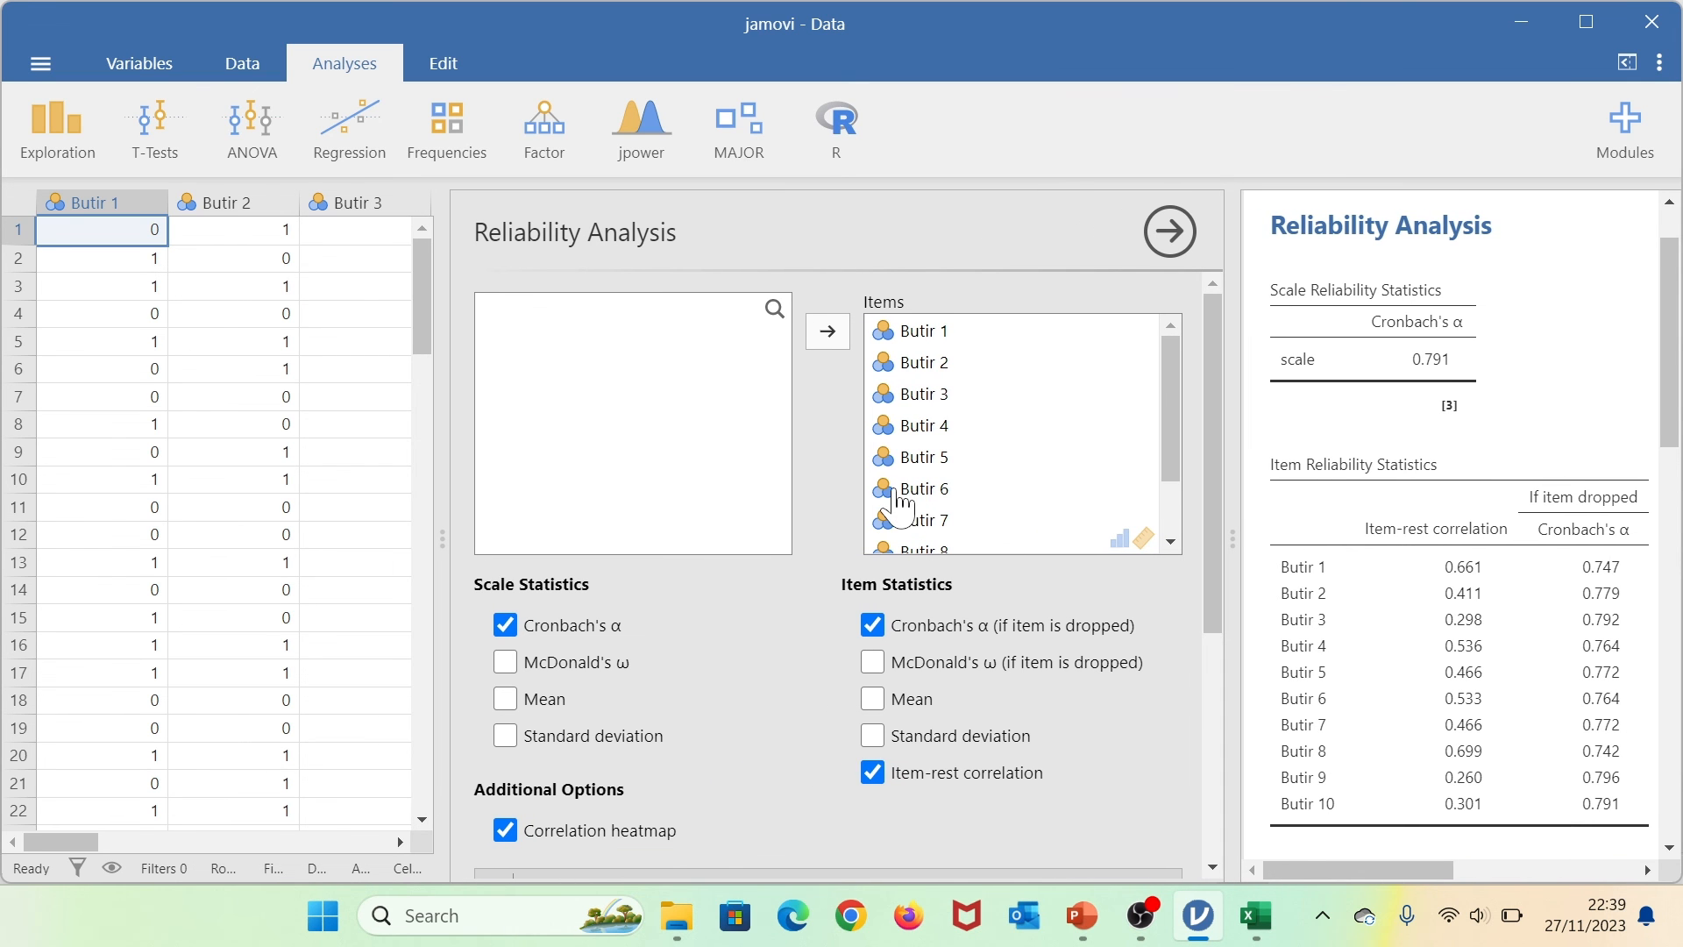